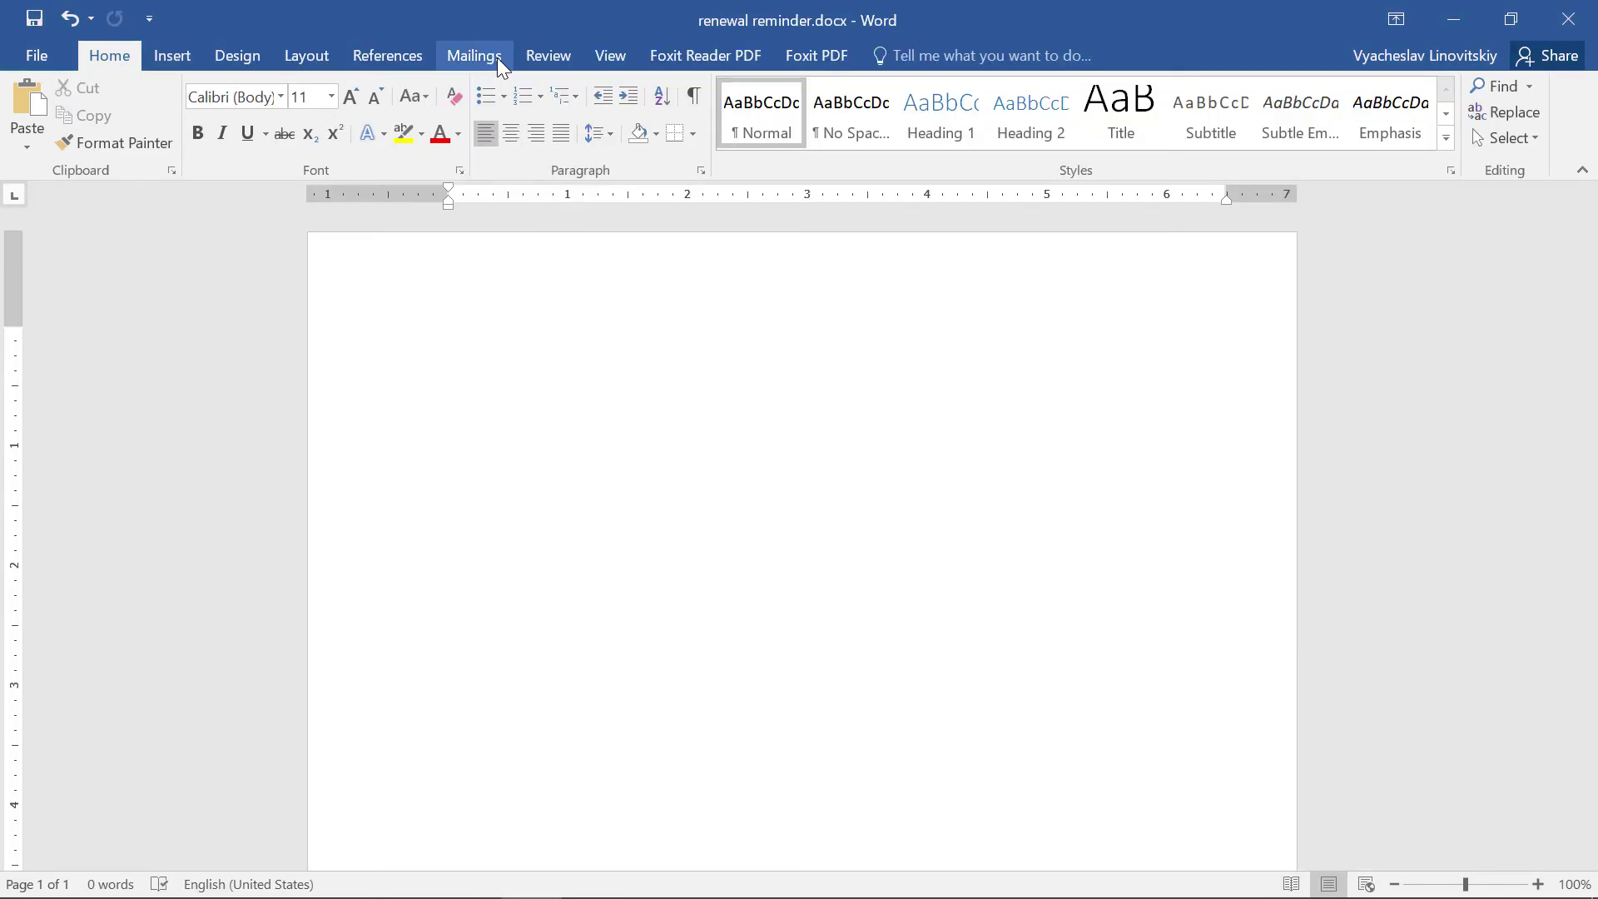
Use the existing Renewal DB.xlsx spreadsheet as the mail-merge recipient list.
{"action": "left_click", "coordinate": [498, 56]}
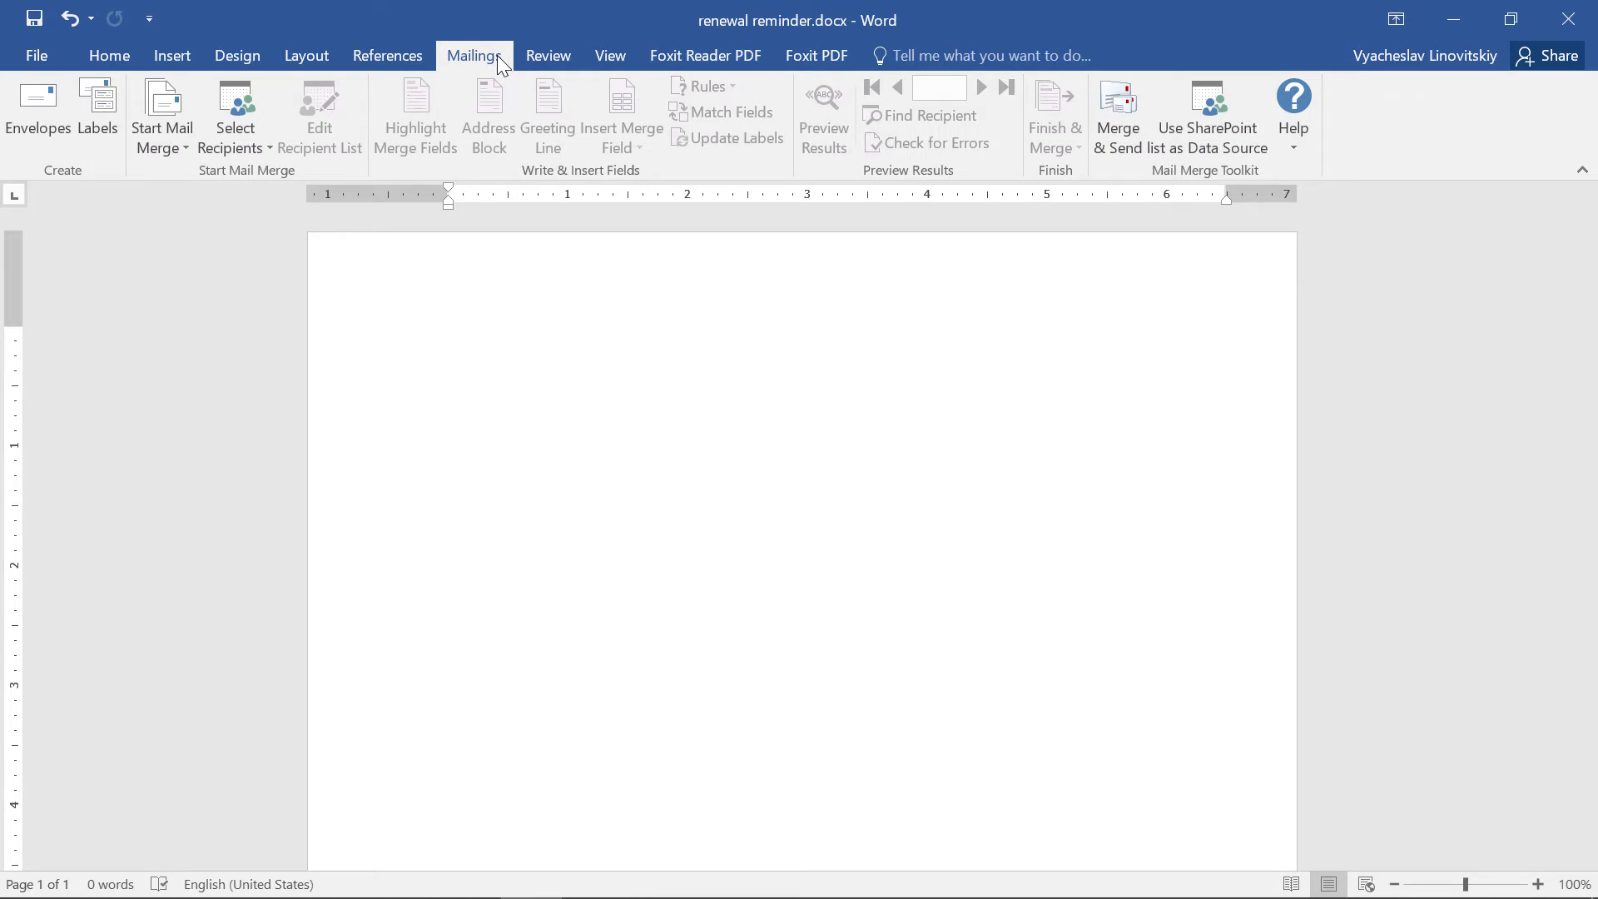
{"action": "left_click", "coordinate": [225, 111]}
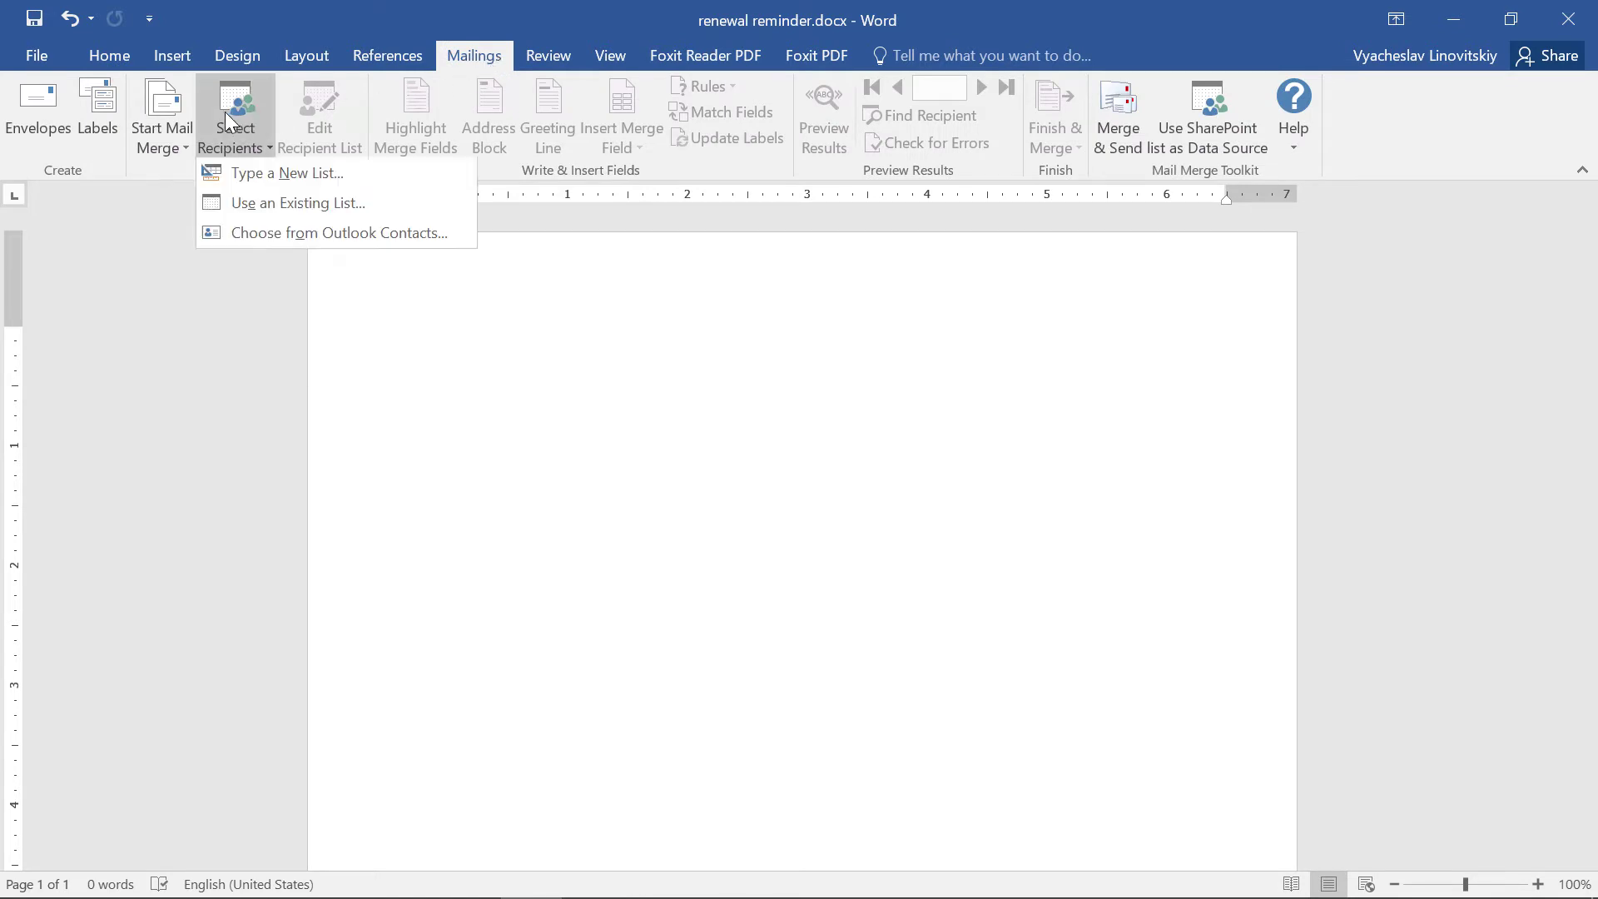
{"action": "left_click", "coordinate": [299, 204]}
{"action": "left_click", "coordinate": [339, 295]}
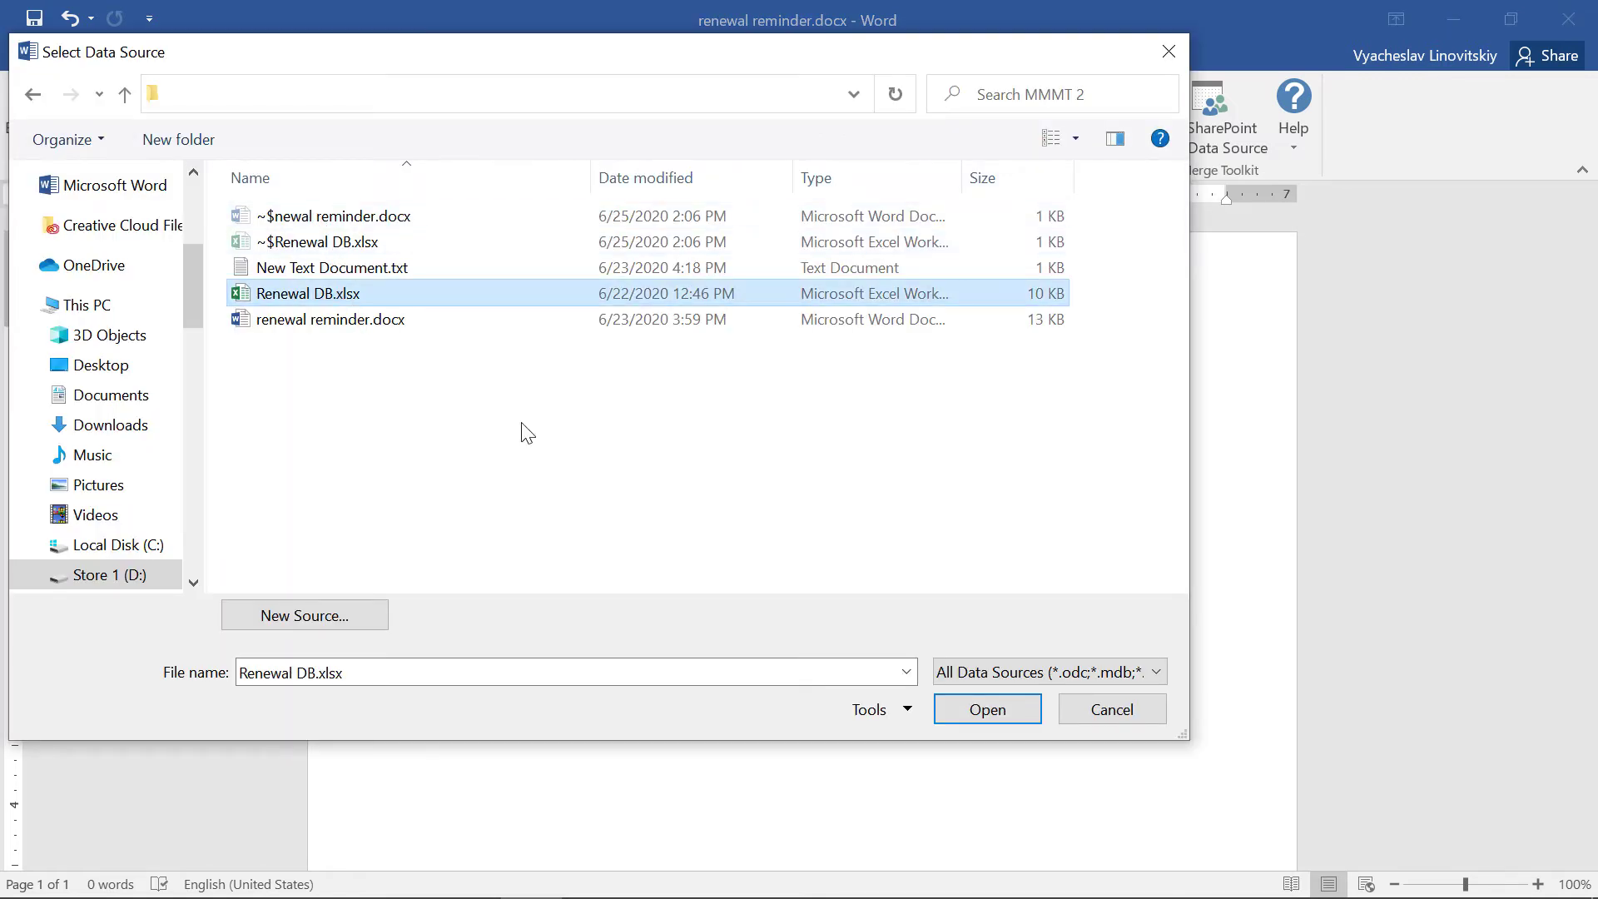
{"action": "left_click", "coordinate": [988, 709]}
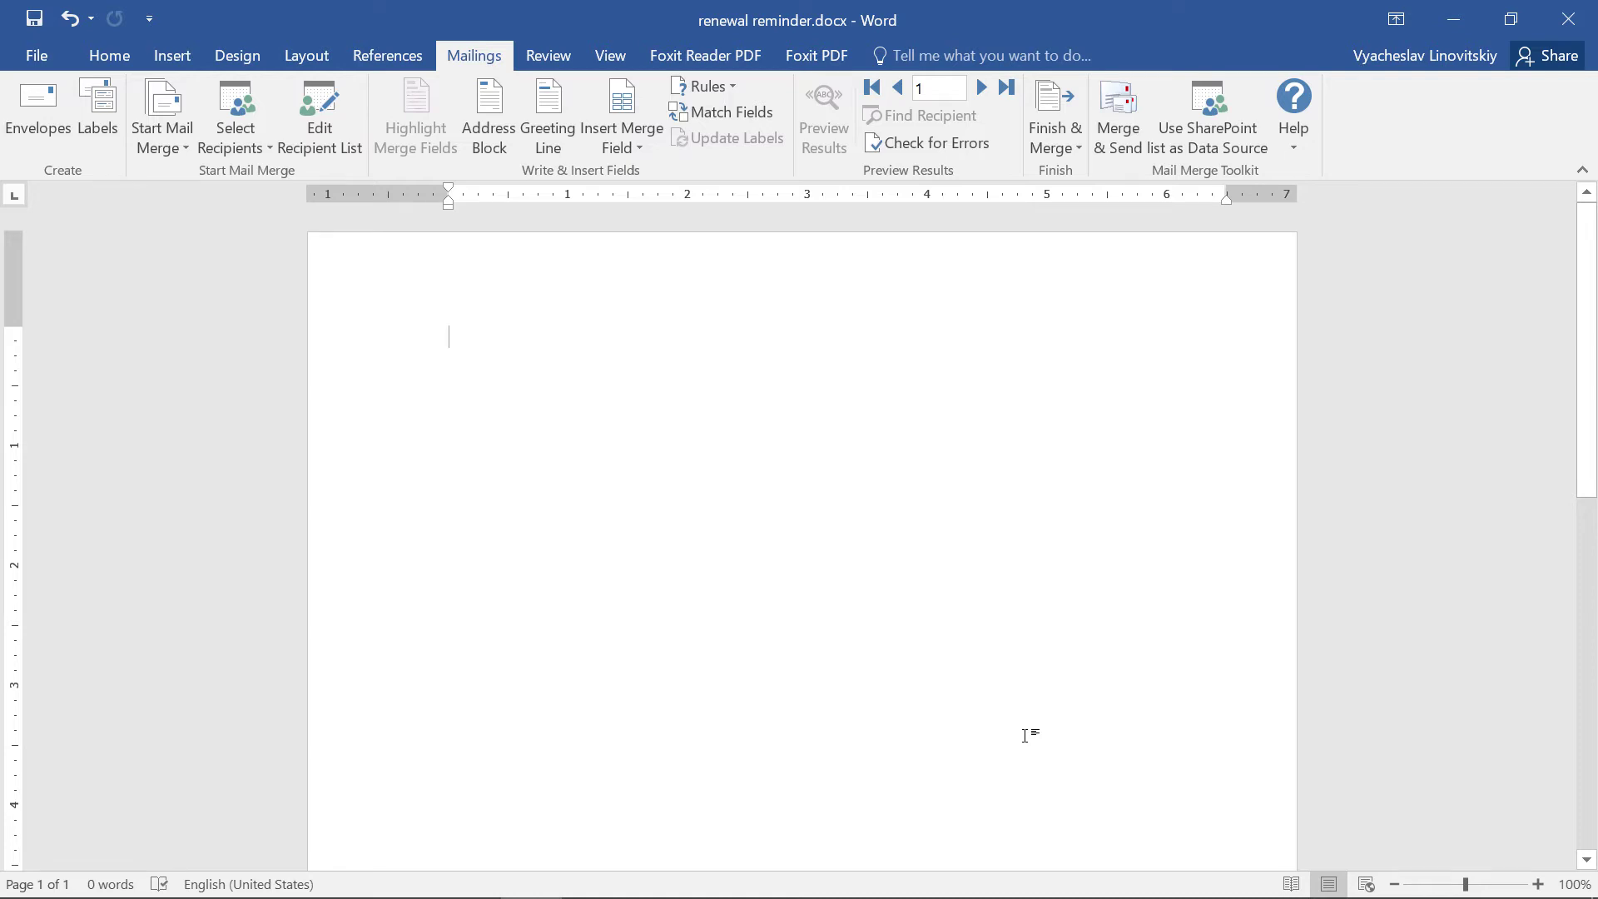
{"action": "type", "text": "Hi, this is the last month of your"}
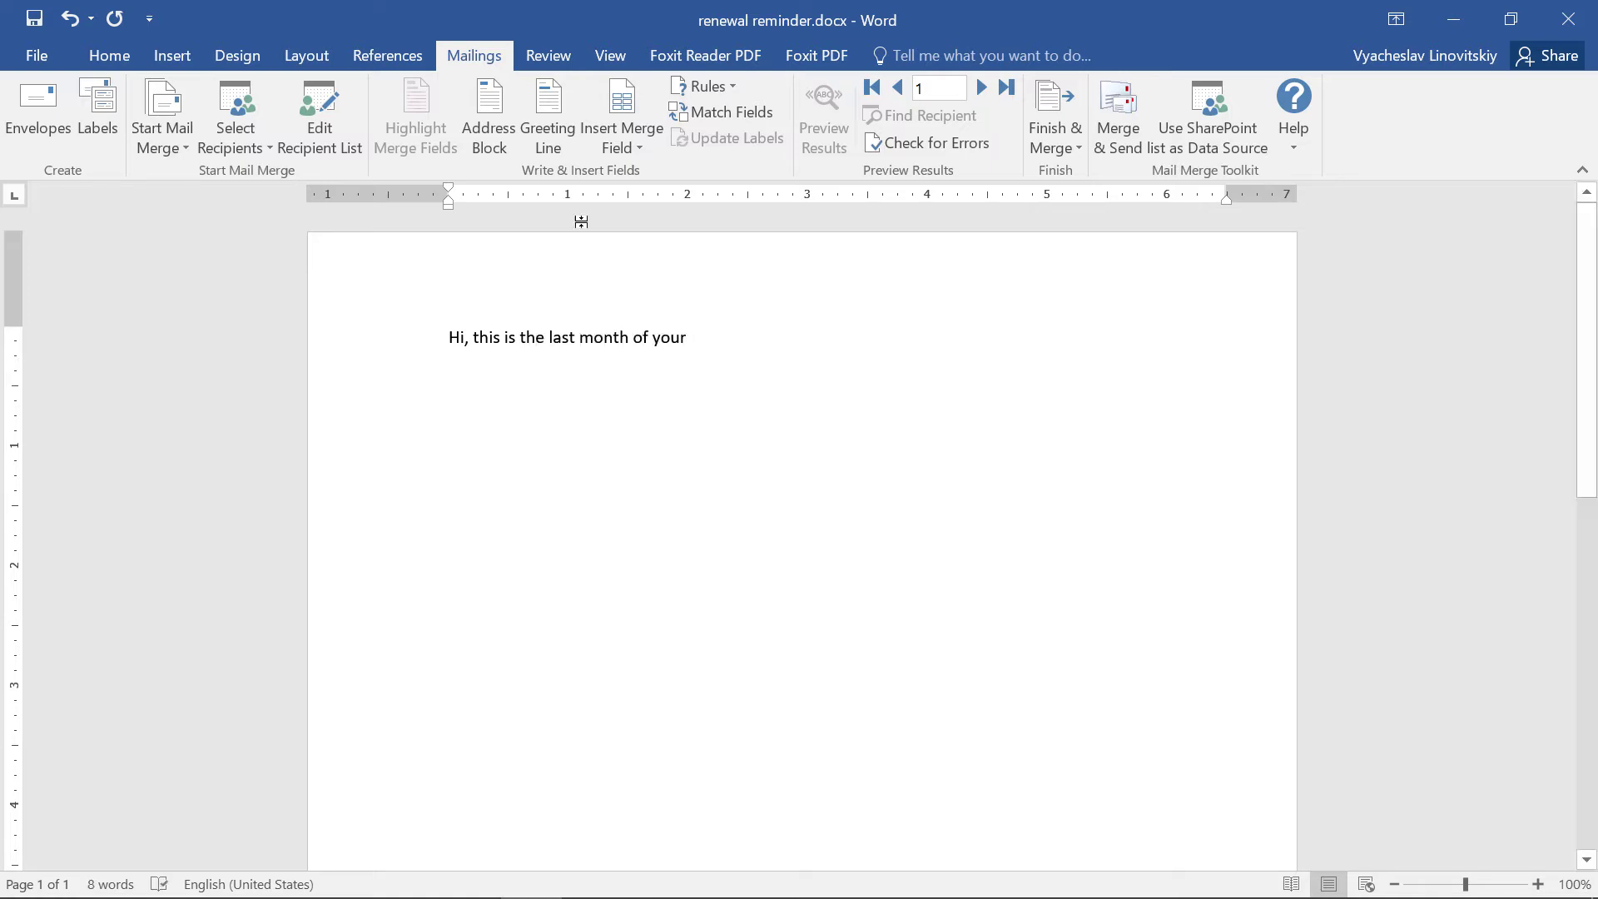
Insert the Product merge field, start a new line, and insert the Company_Name field.
{"action": "left_click", "coordinate": [622, 138]}
{"action": "left_click", "coordinate": [726, 259]}
{"action": "type", "text": "subscription."}
{"action": "key", "text": "Return"}
{"action": "type", "text": "You can check the"}
{"action": "left_click", "coordinate": [622, 138]}
{"action": "left_click", "coordinate": [685, 182]}
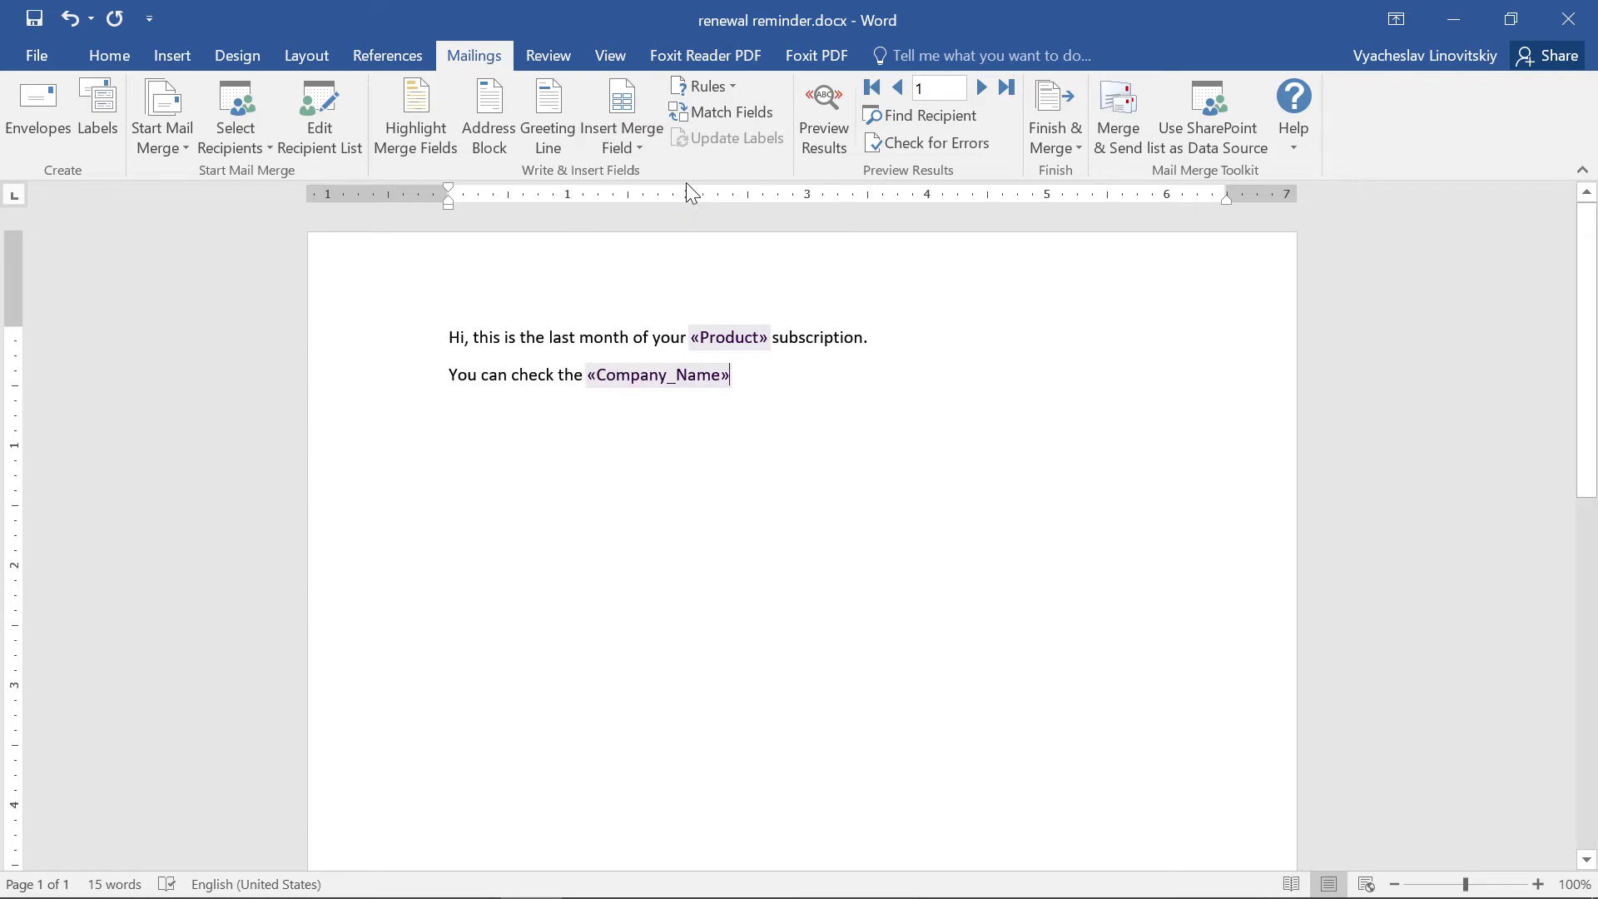
{"action": "type", "text": " account status at www.mapilab.com"}
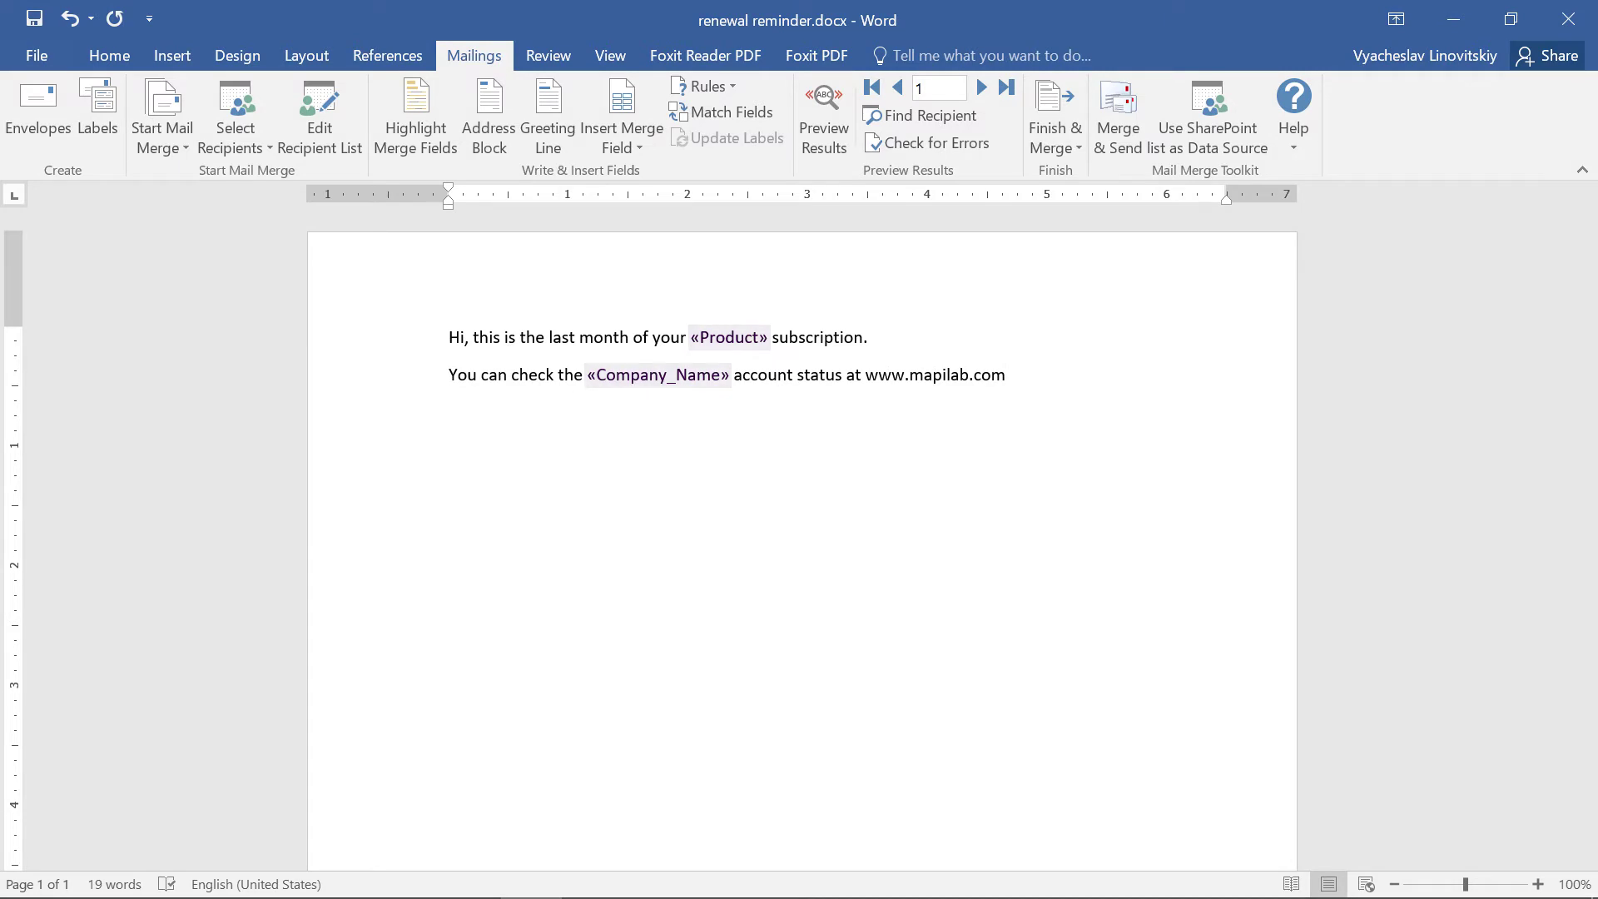
Preview results with real data and advance three records to recipient 4.
{"action": "left_click", "coordinate": [823, 106]}
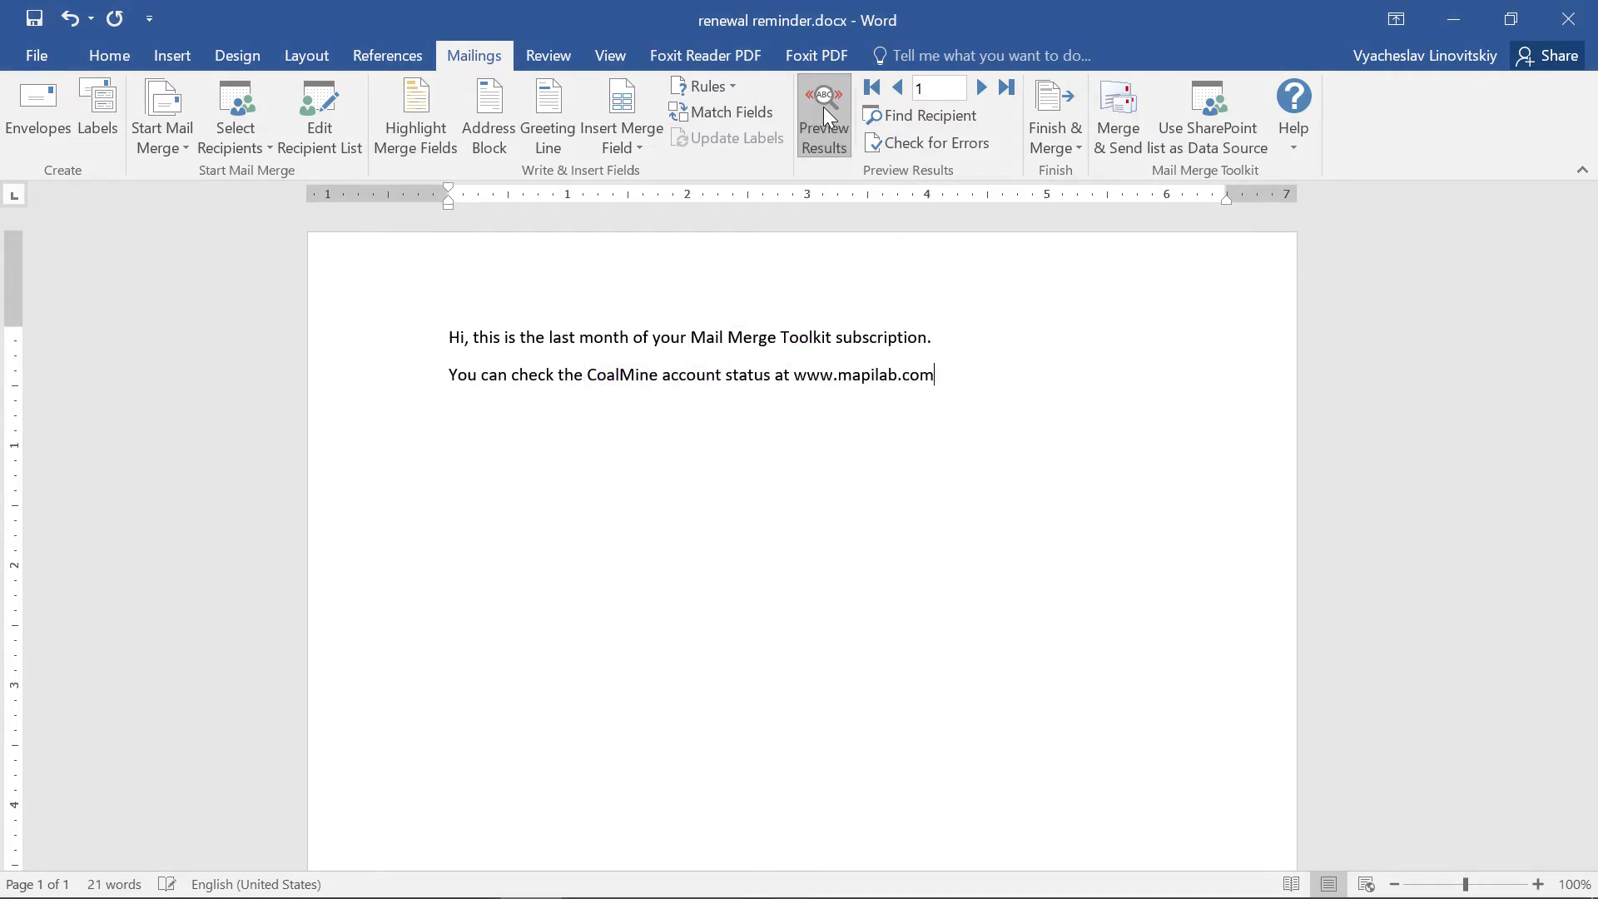
{"action": "left_click", "coordinate": [980, 89]}
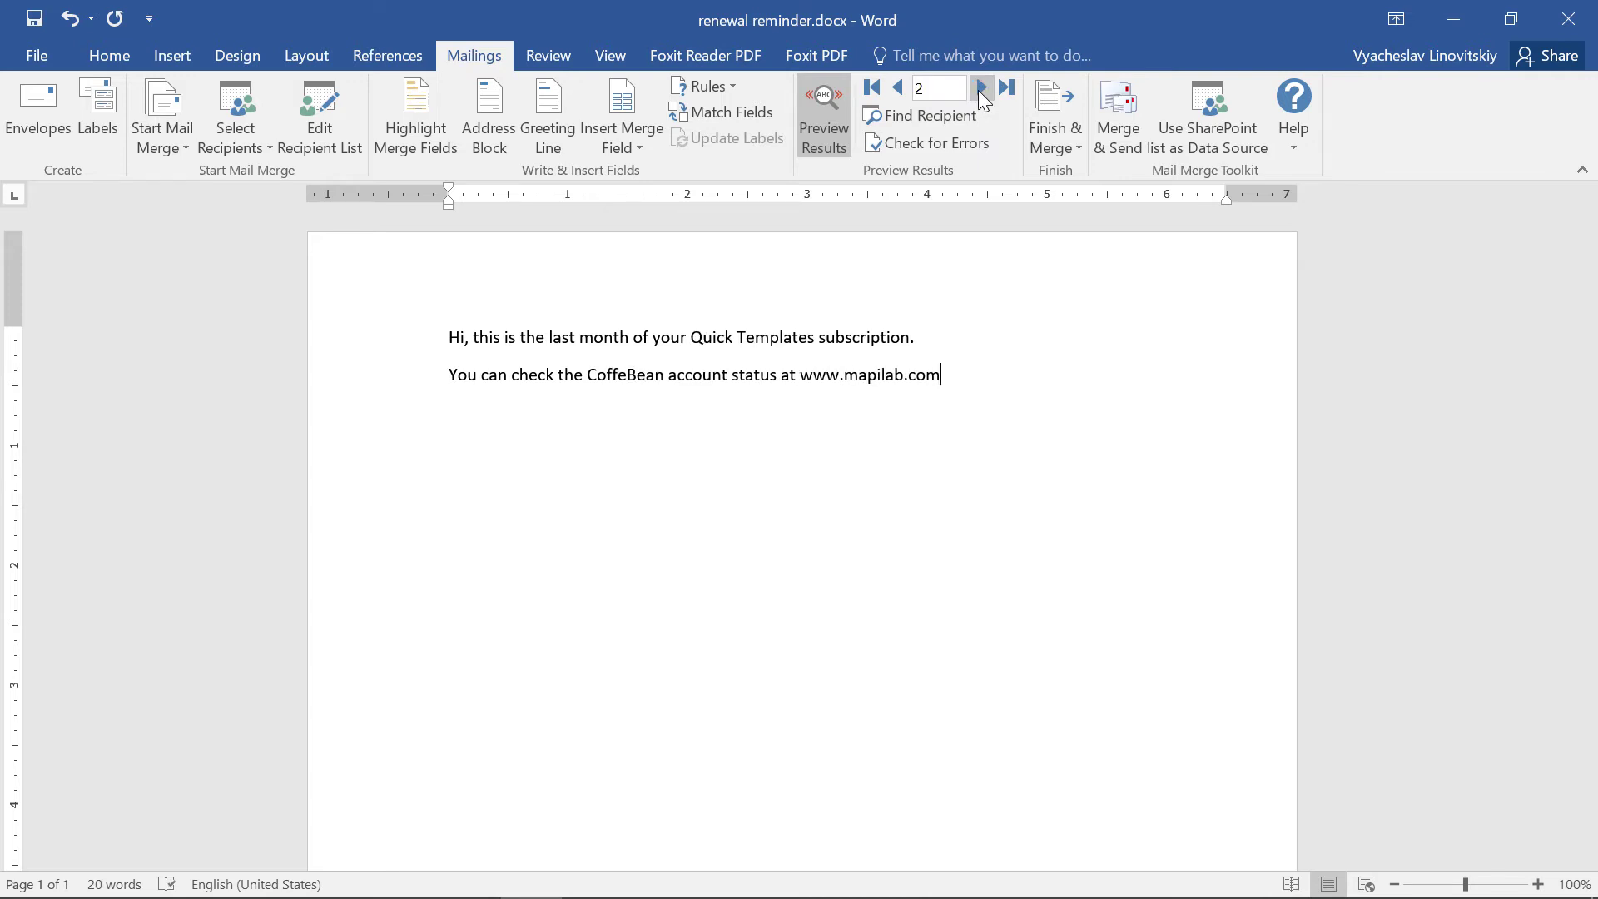
{"action": "left_click", "coordinate": [979, 90]}
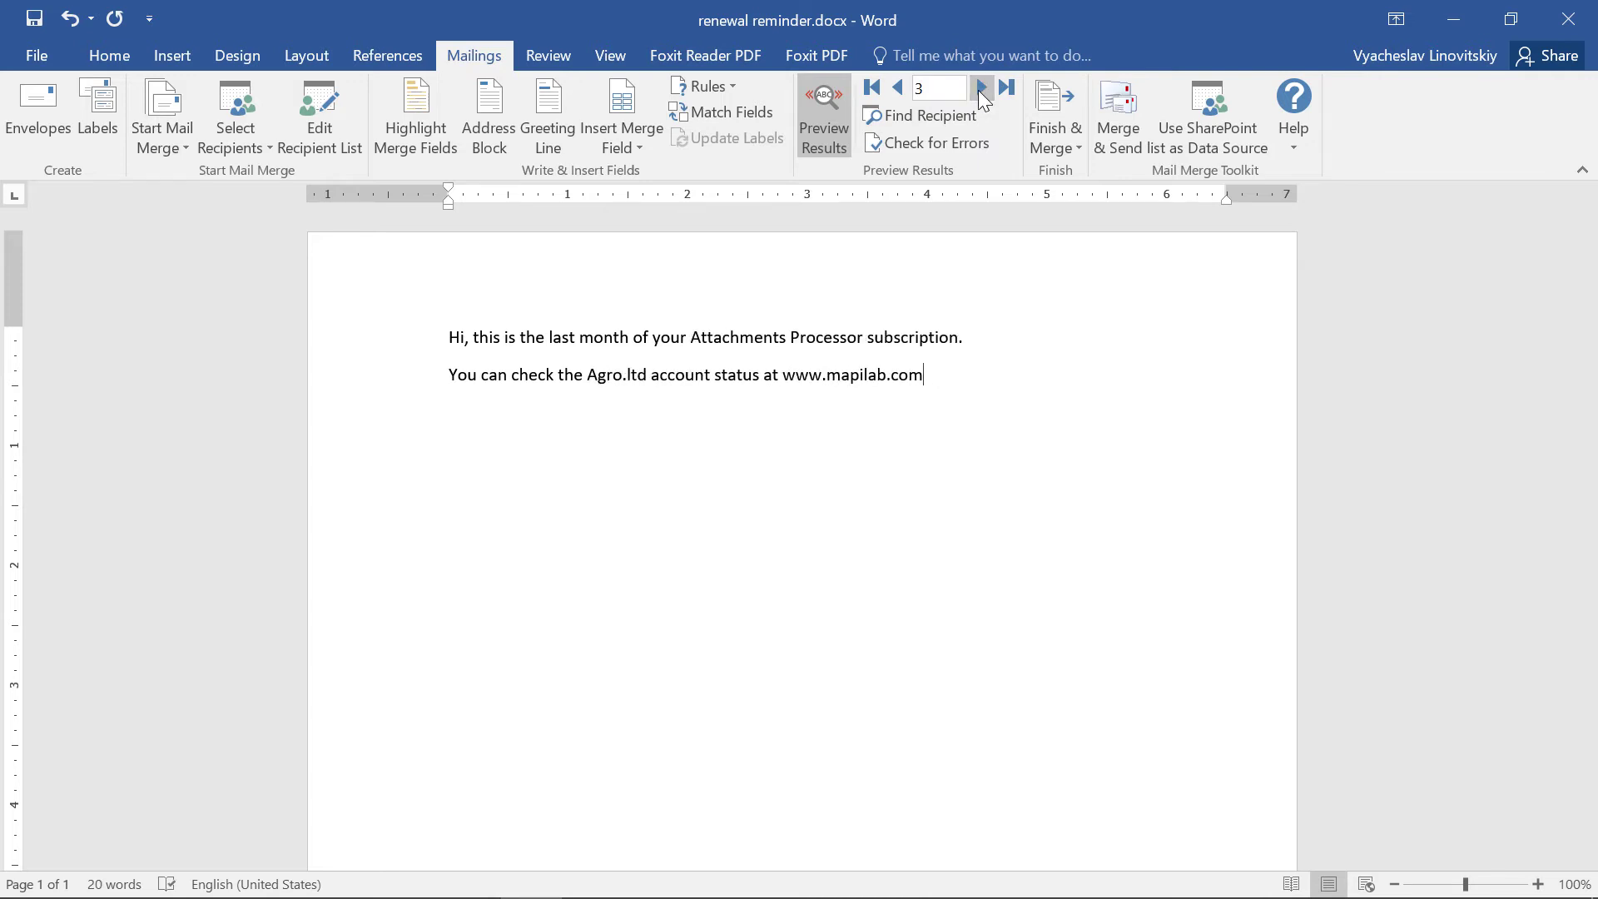
{"action": "left_click", "coordinate": [978, 91]}
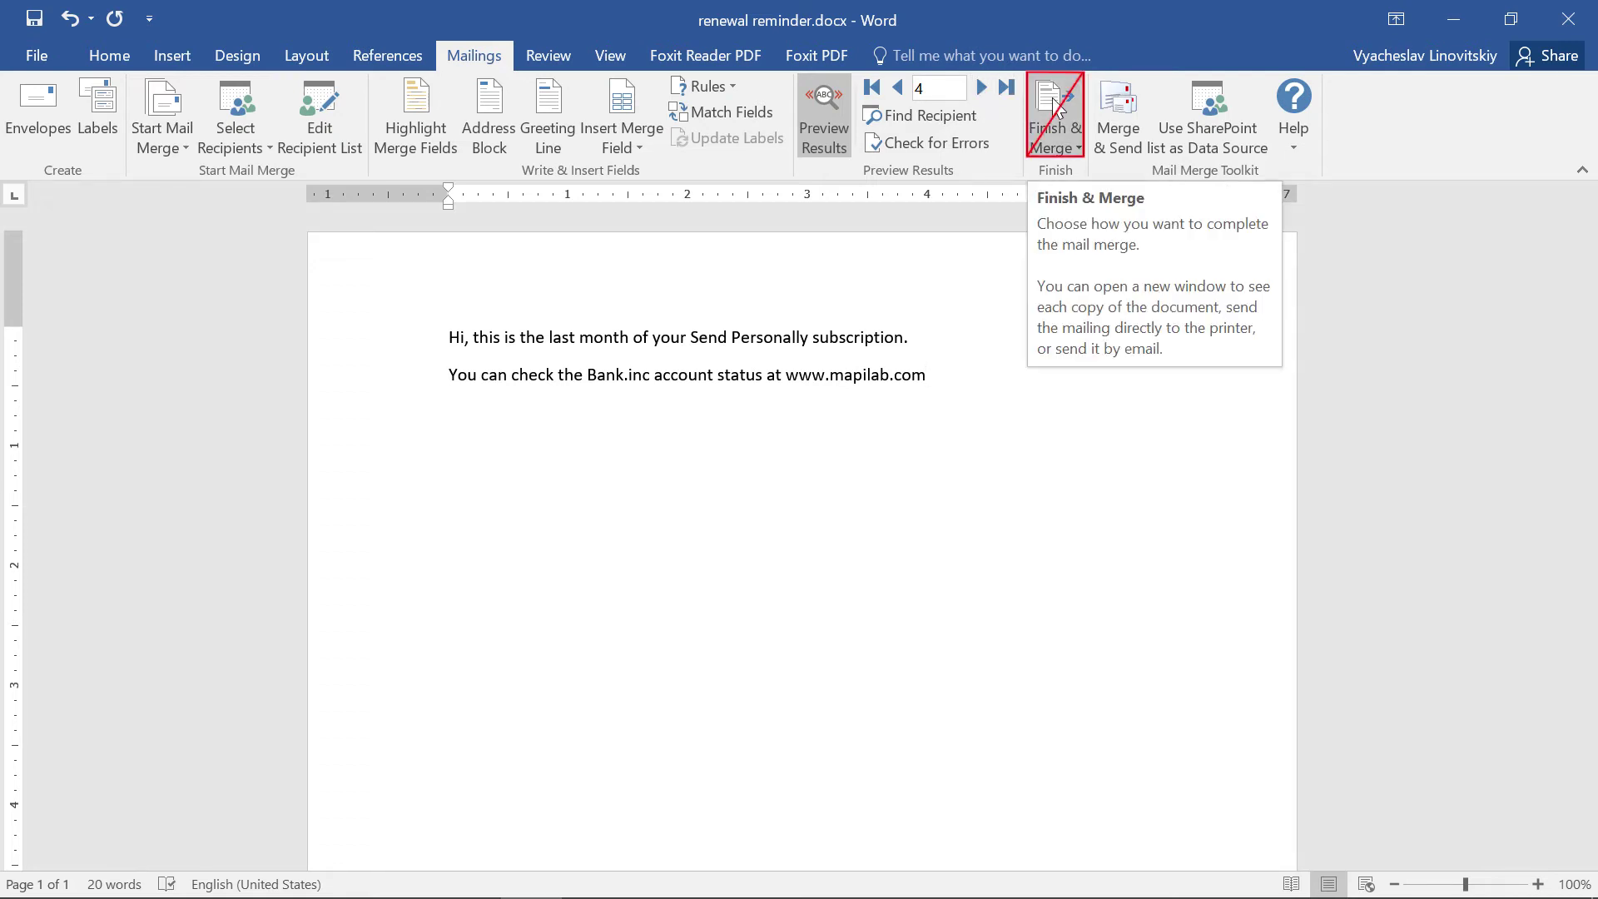
In Merge & Send settings, address the messages to the Email field and start editing the subject.
{"action": "left_click", "coordinate": [1119, 114]}
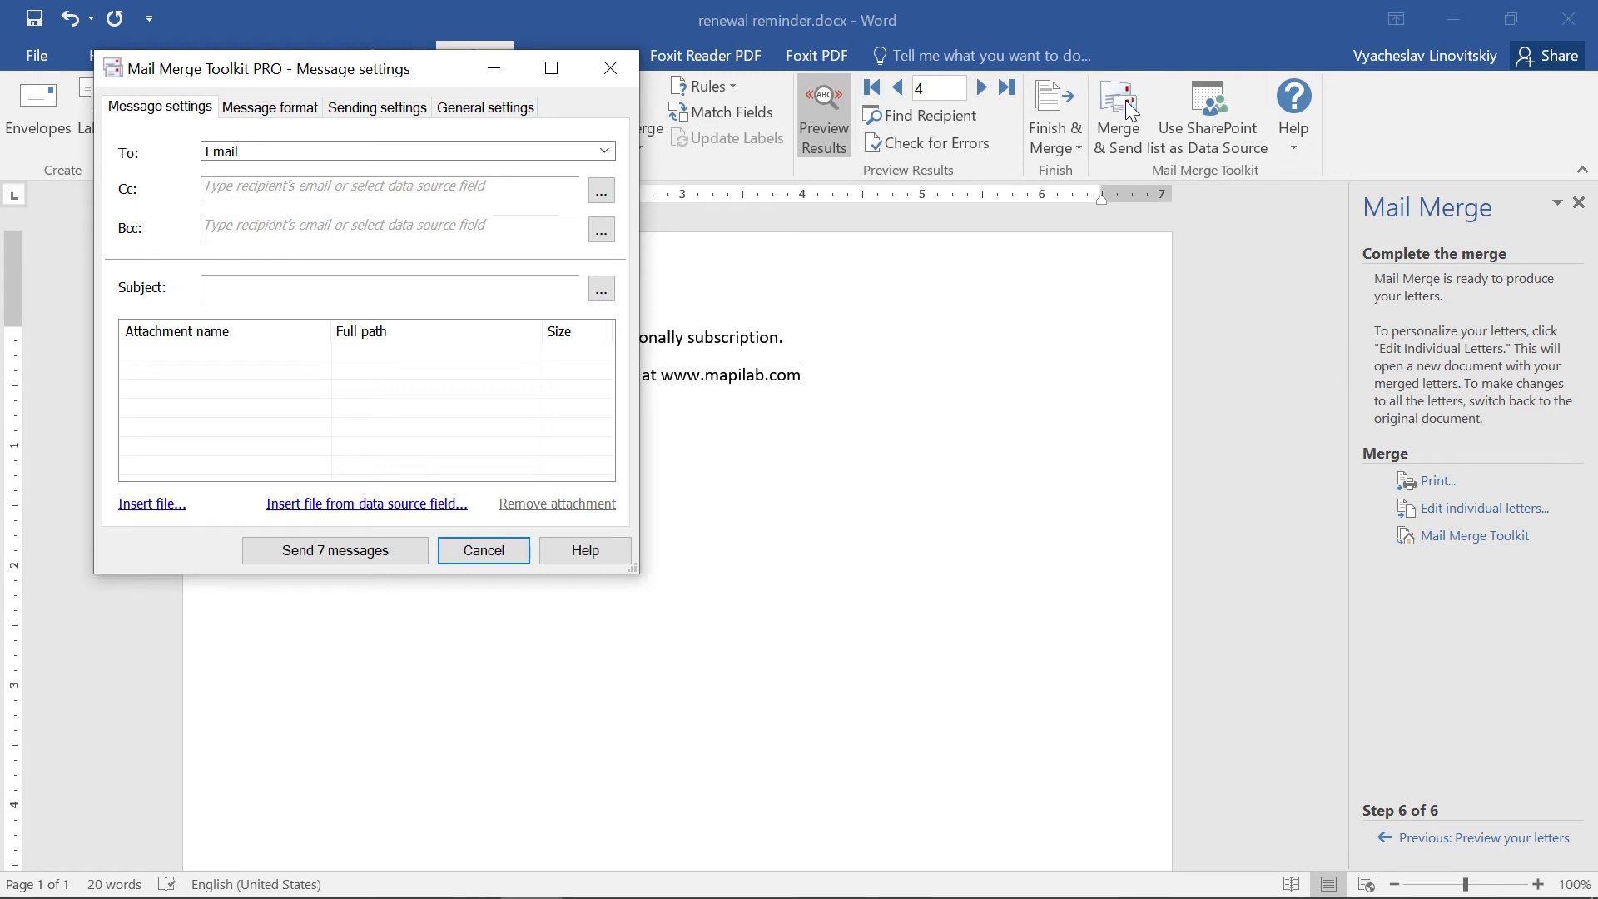
{"action": "left_click", "coordinate": [609, 152]}
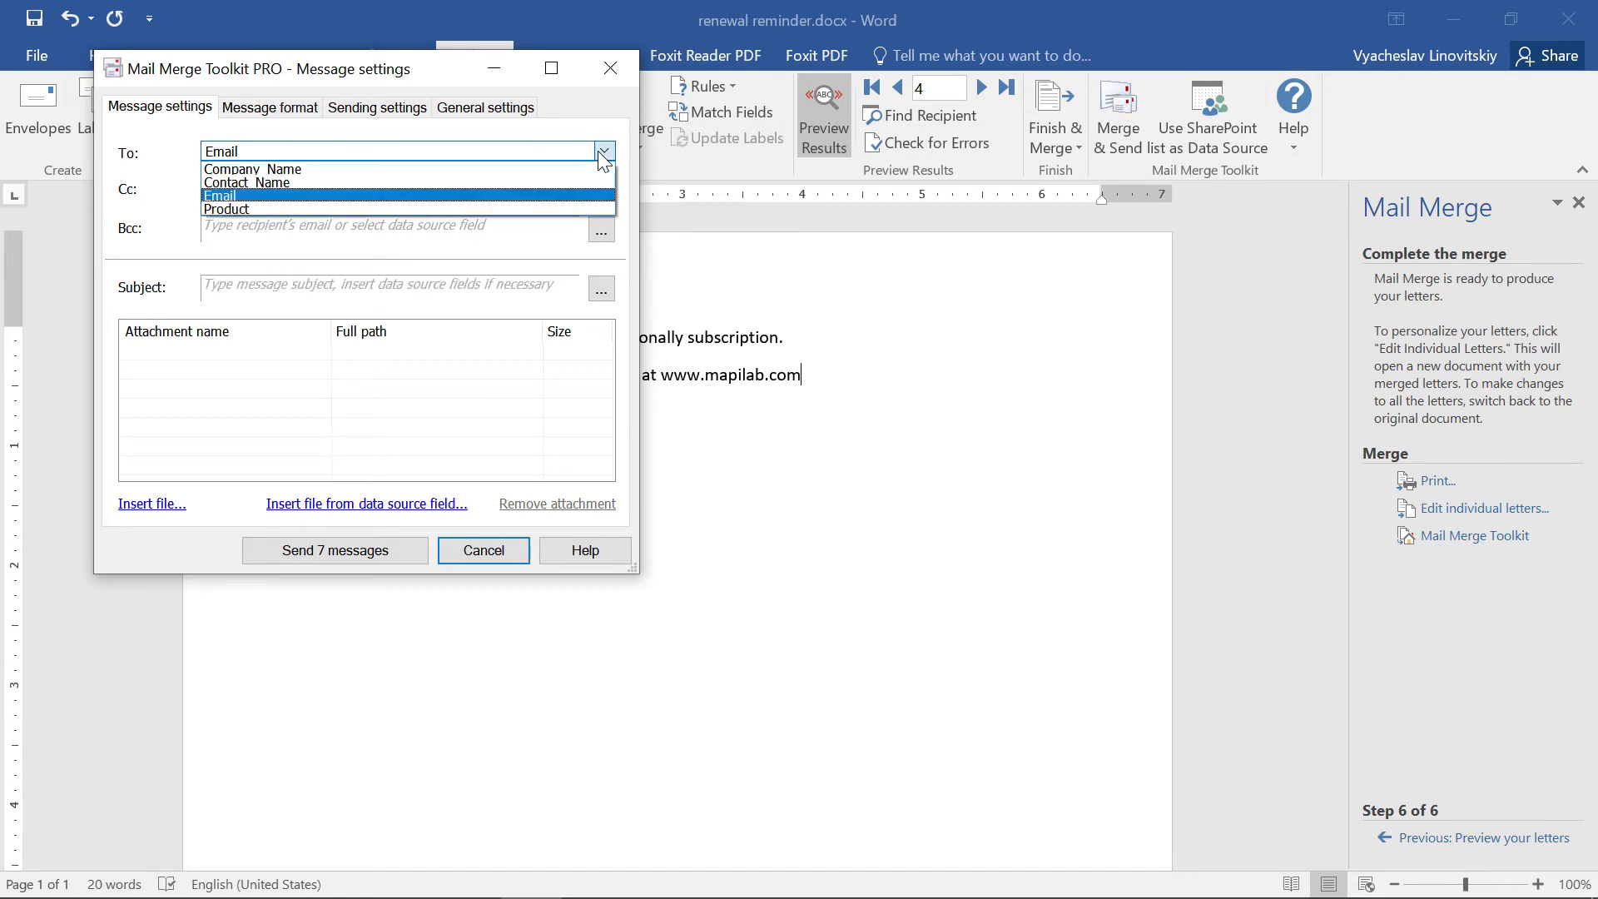
{"action": "left_click", "coordinate": [519, 197]}
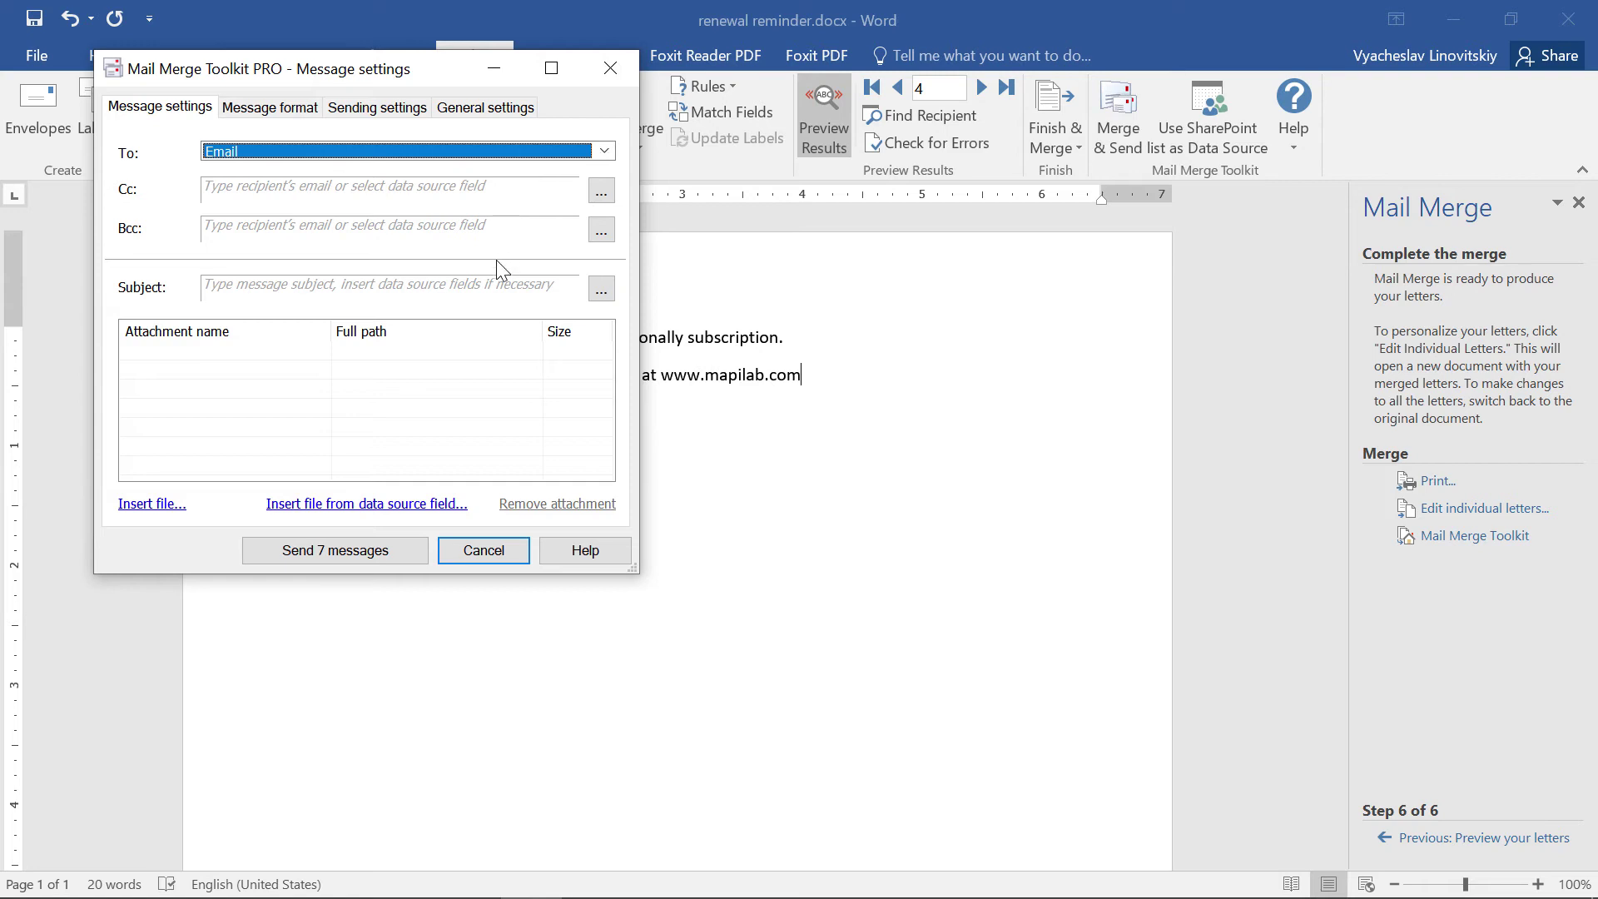
{"action": "left_click", "coordinate": [487, 284]}
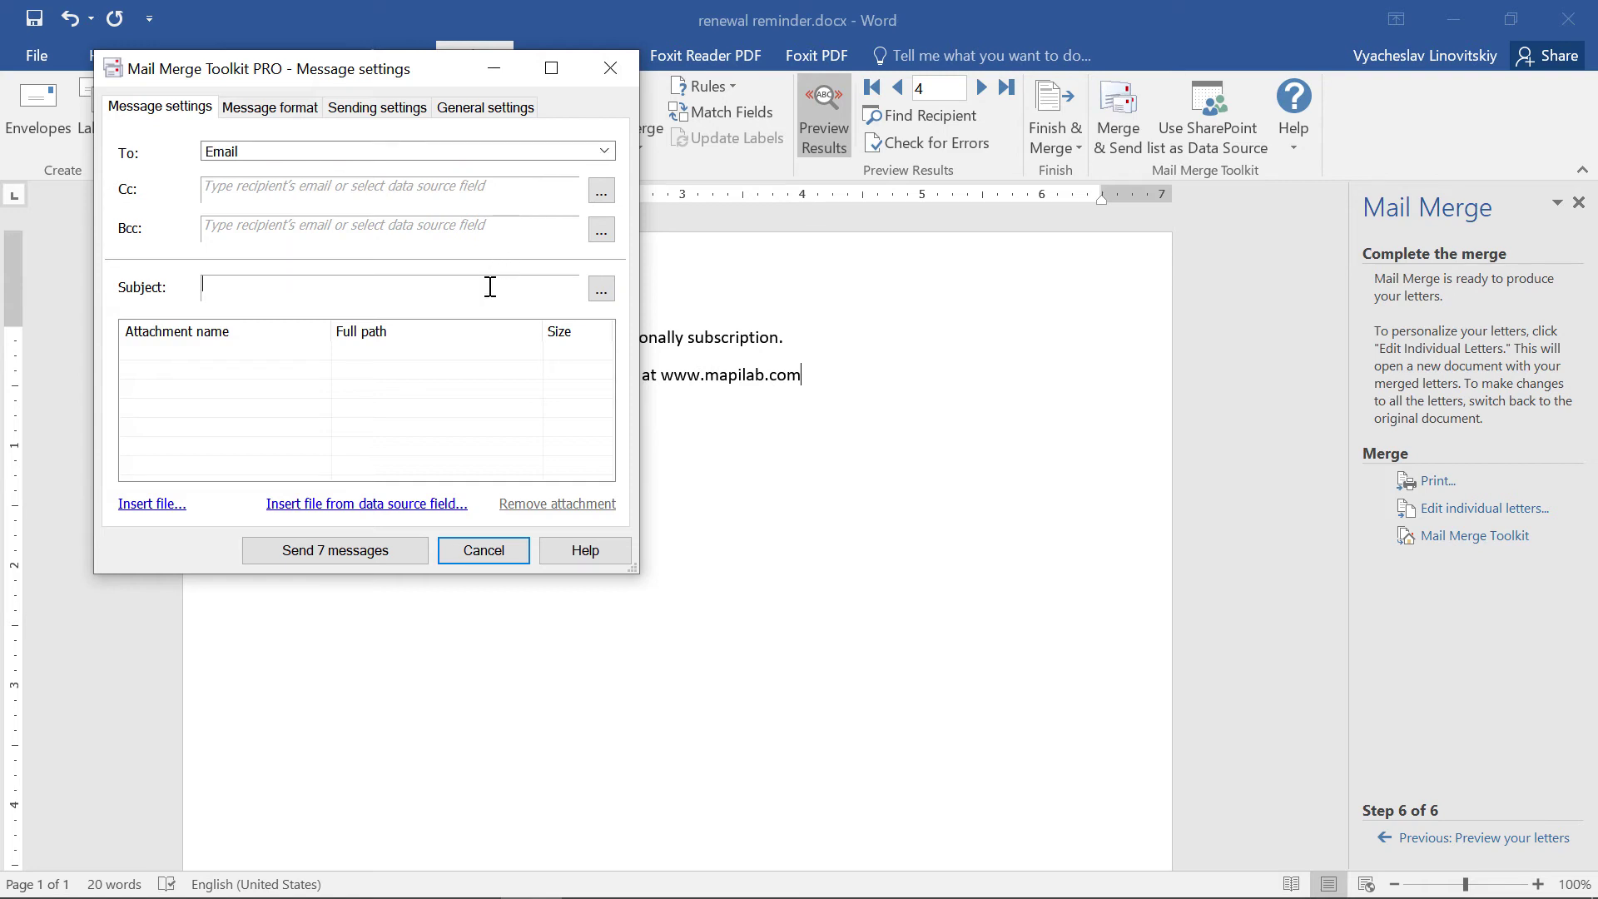
Build the subject line with the Product field followed by the Company_Name field.
{"action": "left_click", "coordinate": [602, 288]}
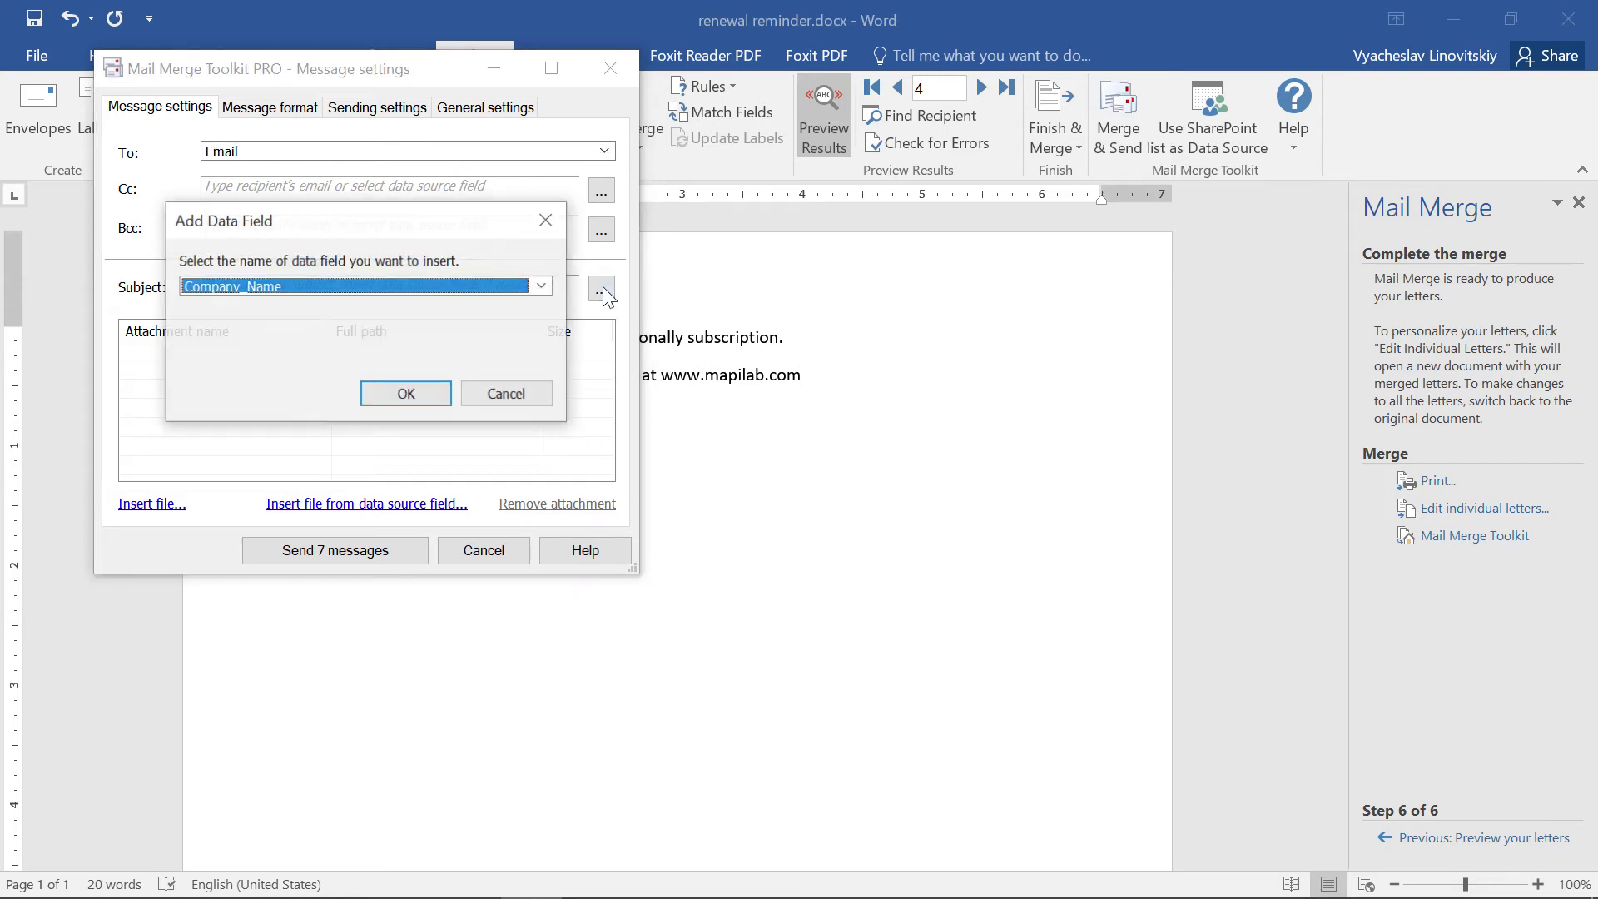
{"action": "left_click", "coordinate": [544, 287]}
{"action": "left_click", "coordinate": [449, 344]}
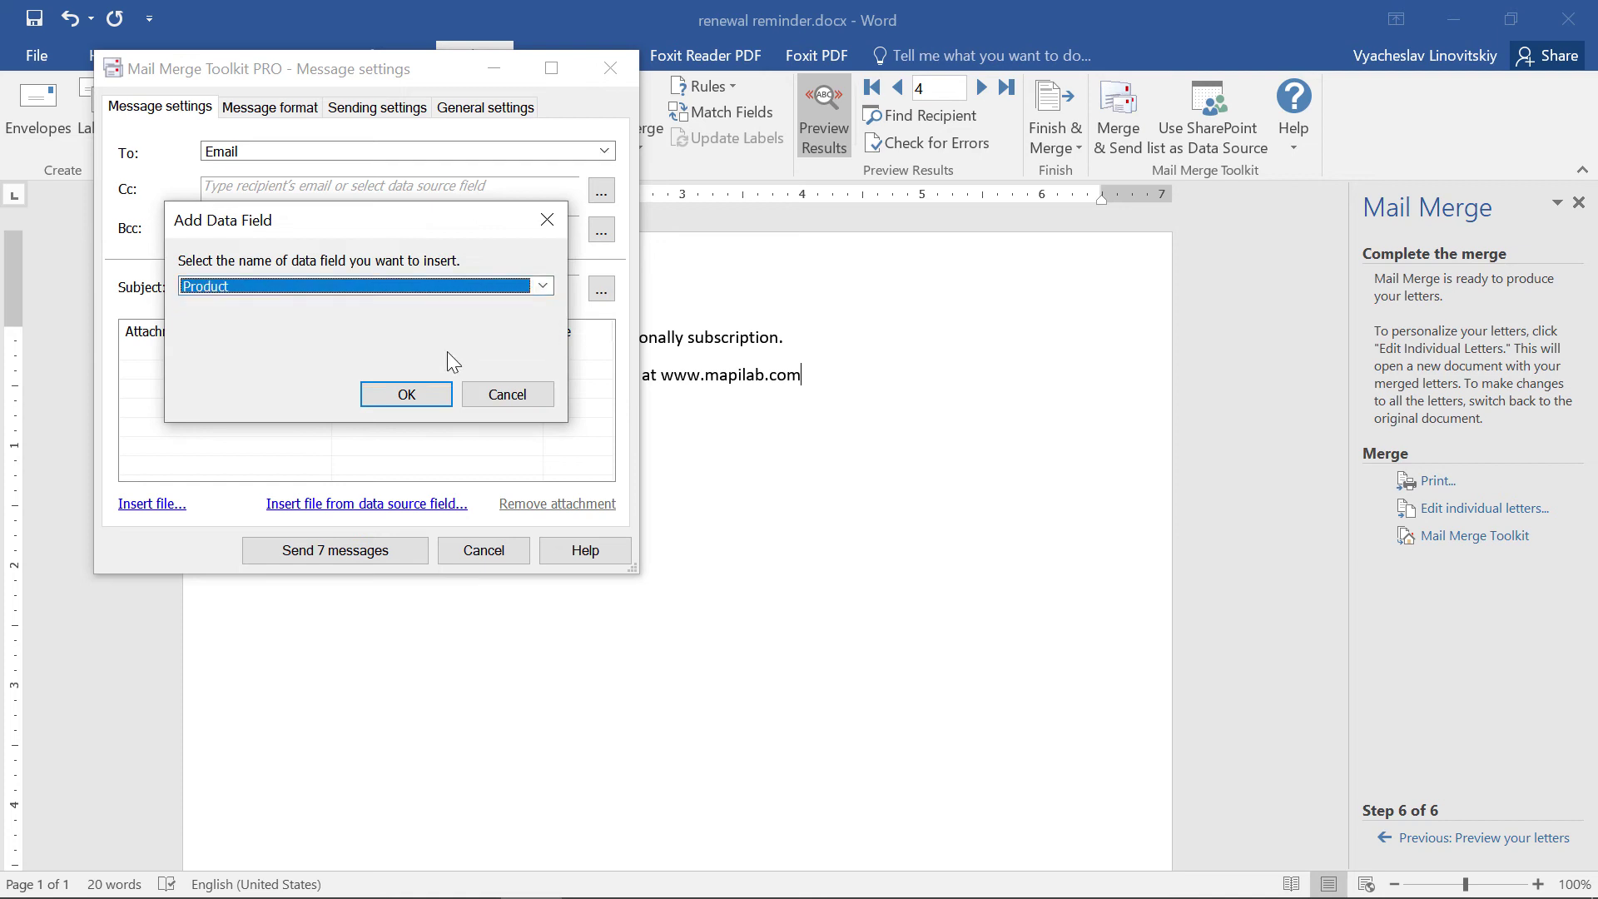
{"action": "left_click", "coordinate": [419, 394]}
{"action": "type", "text": ", subscription reminder for"}
{"action": "left_click", "coordinate": [602, 288]}
{"action": "left_click", "coordinate": [543, 286]}
{"action": "left_click", "coordinate": [490, 304]}
{"action": "left_click", "coordinate": [417, 394]}
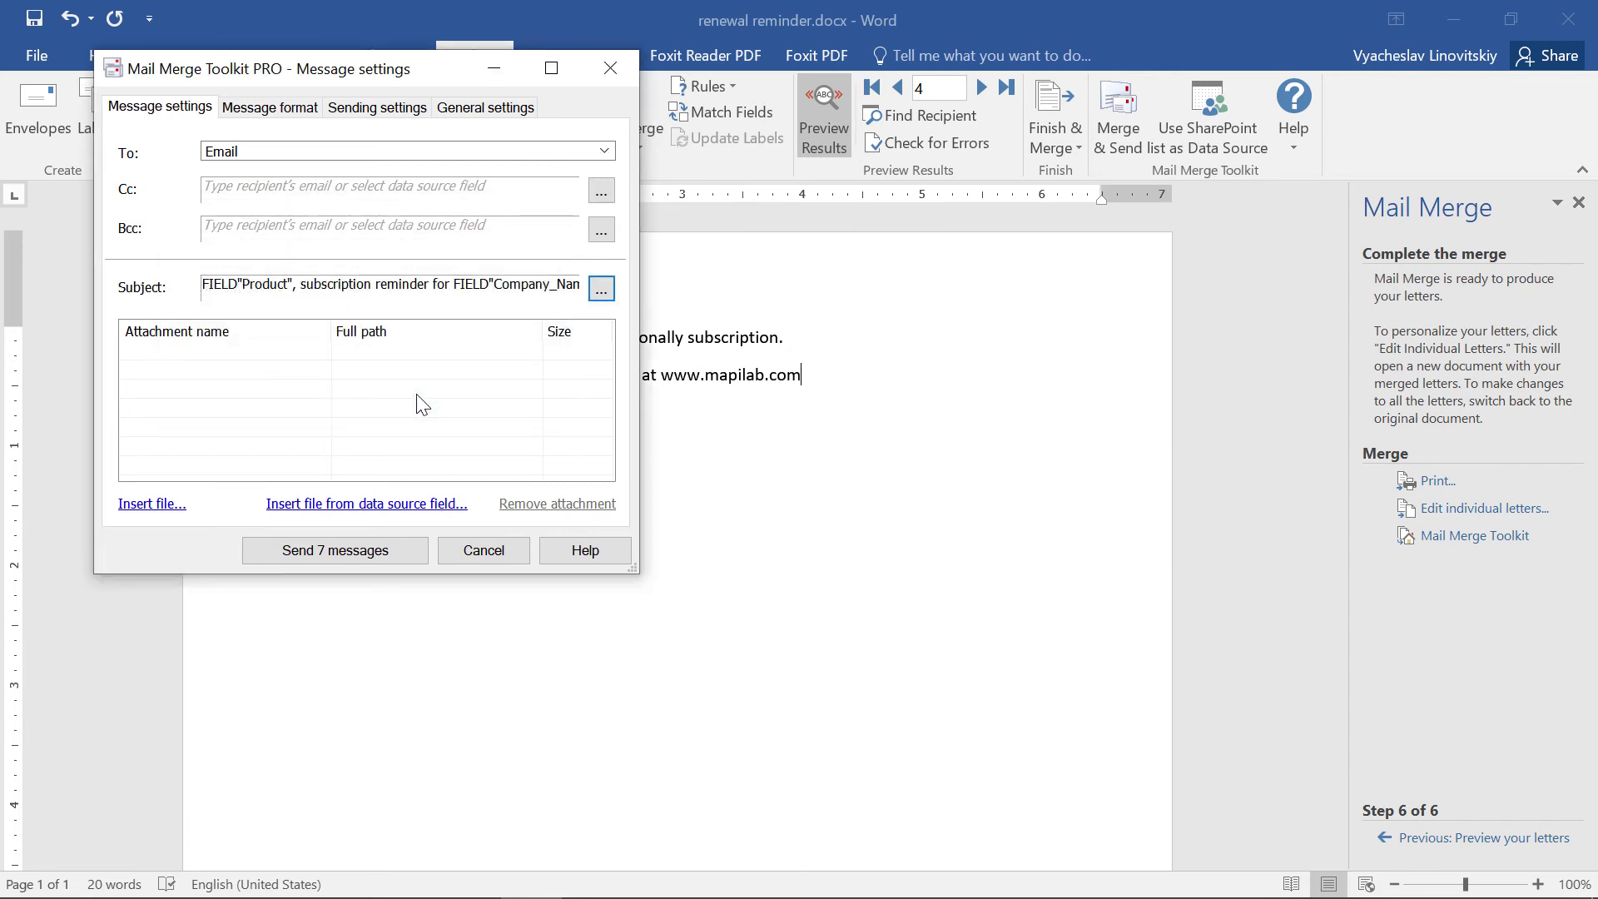
Send all 7 merged messages and close the finished processing report.
{"action": "left_click", "coordinate": [400, 551]}
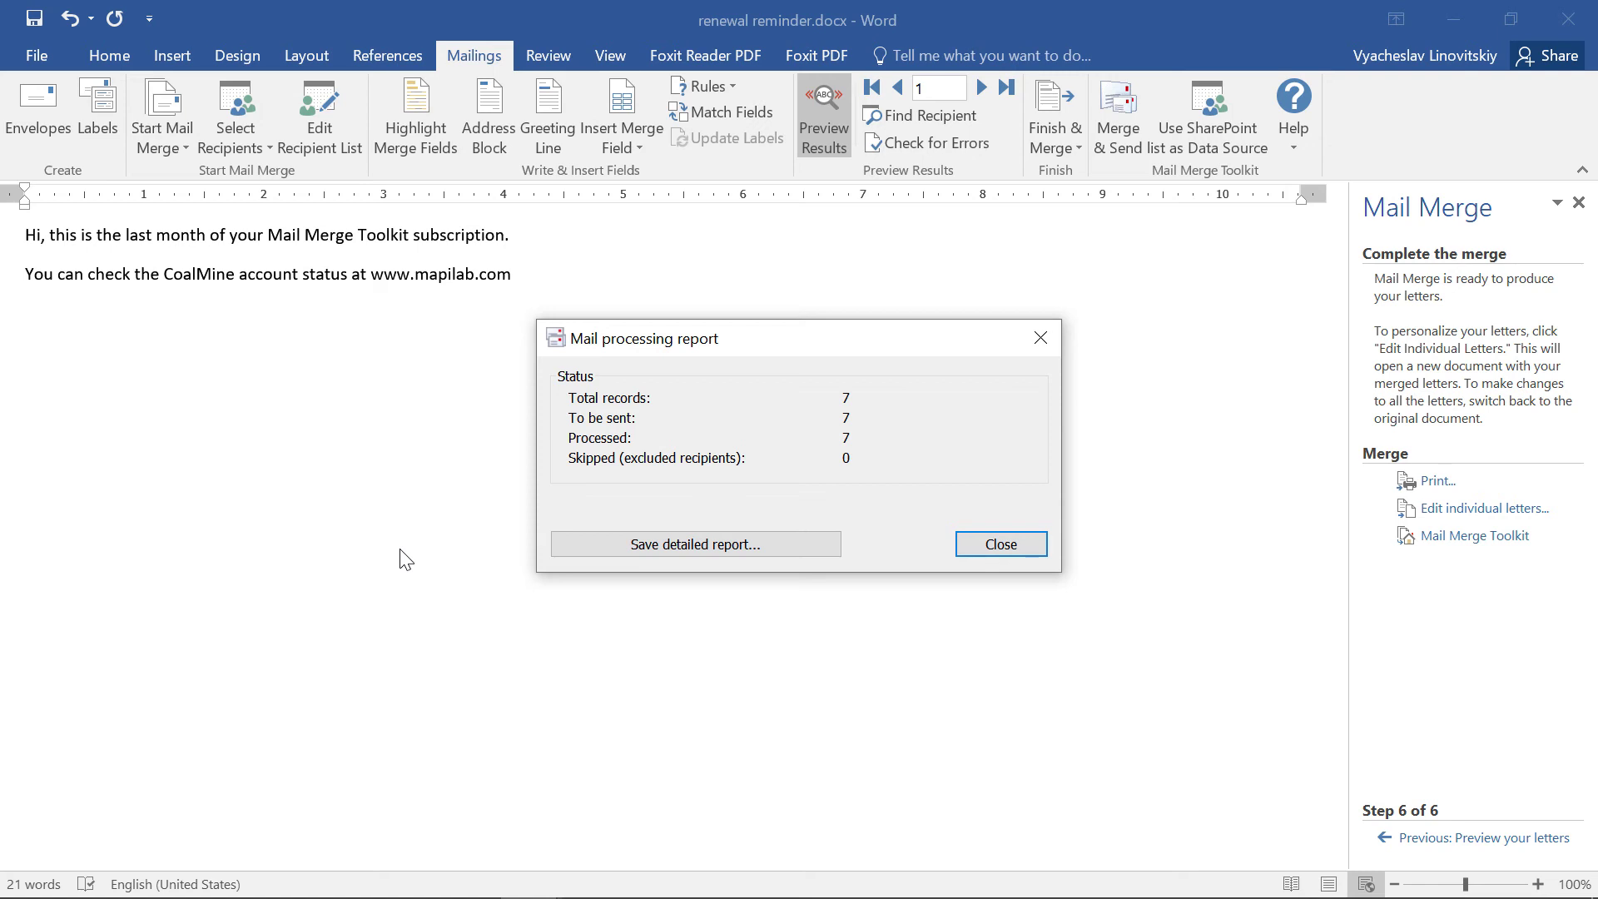
{"action": "left_click", "coordinate": [971, 541]}
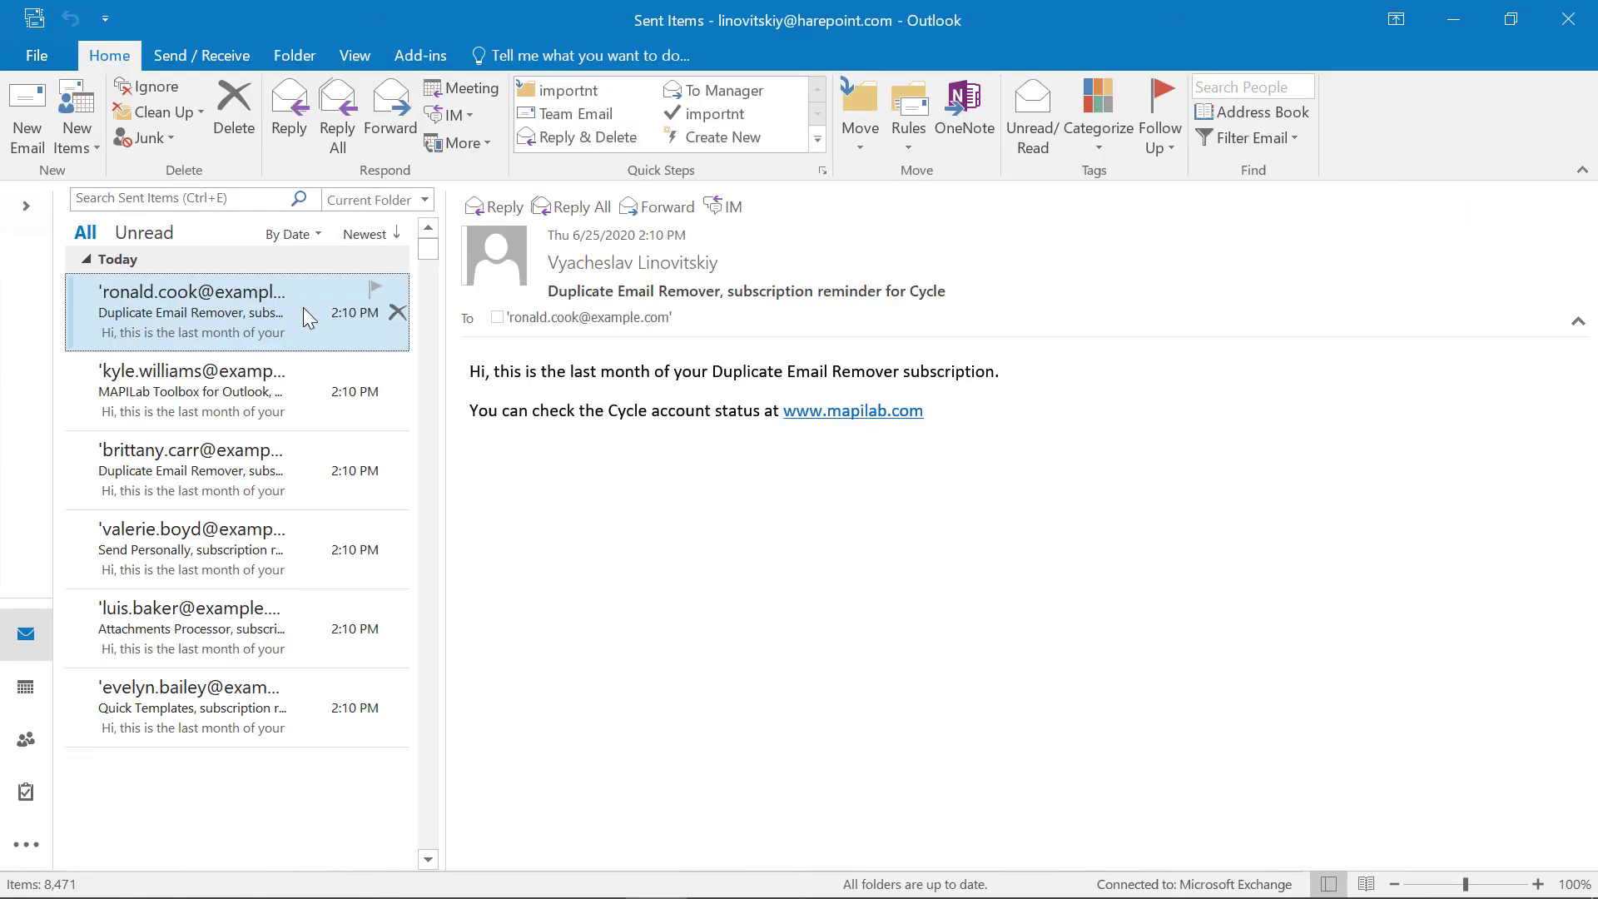
View the MAPILab Toolbox, Duplicate Email Remover (FreeWater) and Send Personally (Bank.inc) sent reminders.
{"action": "left_click", "coordinate": [315, 394]}
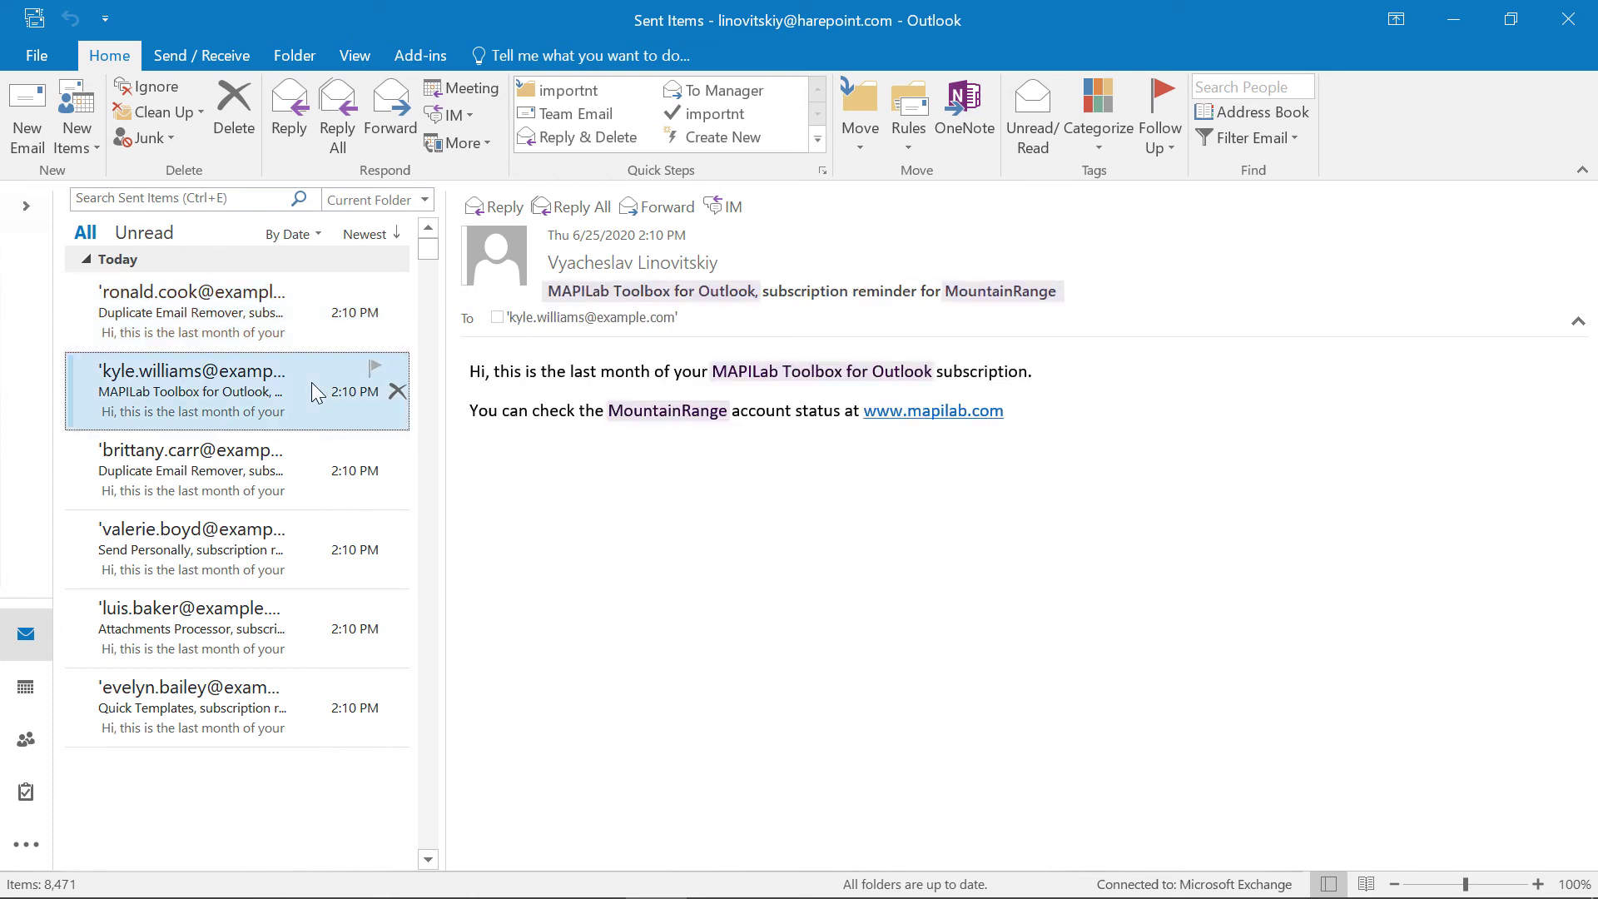
{"action": "left_click", "coordinate": [303, 461]}
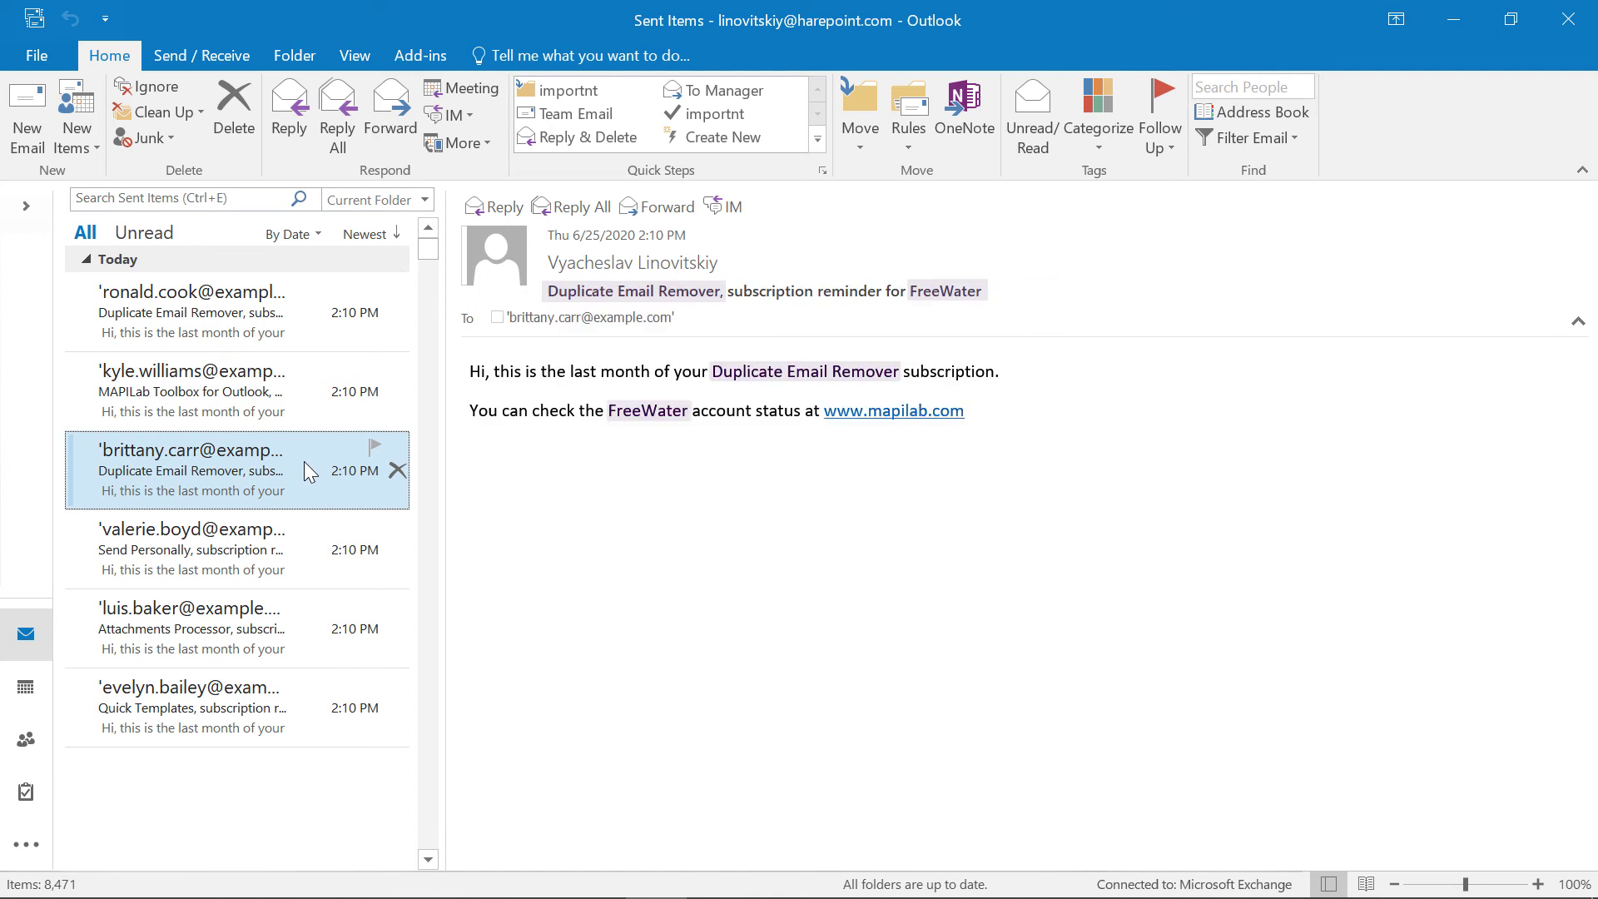
{"action": "left_click", "coordinate": [313, 551]}
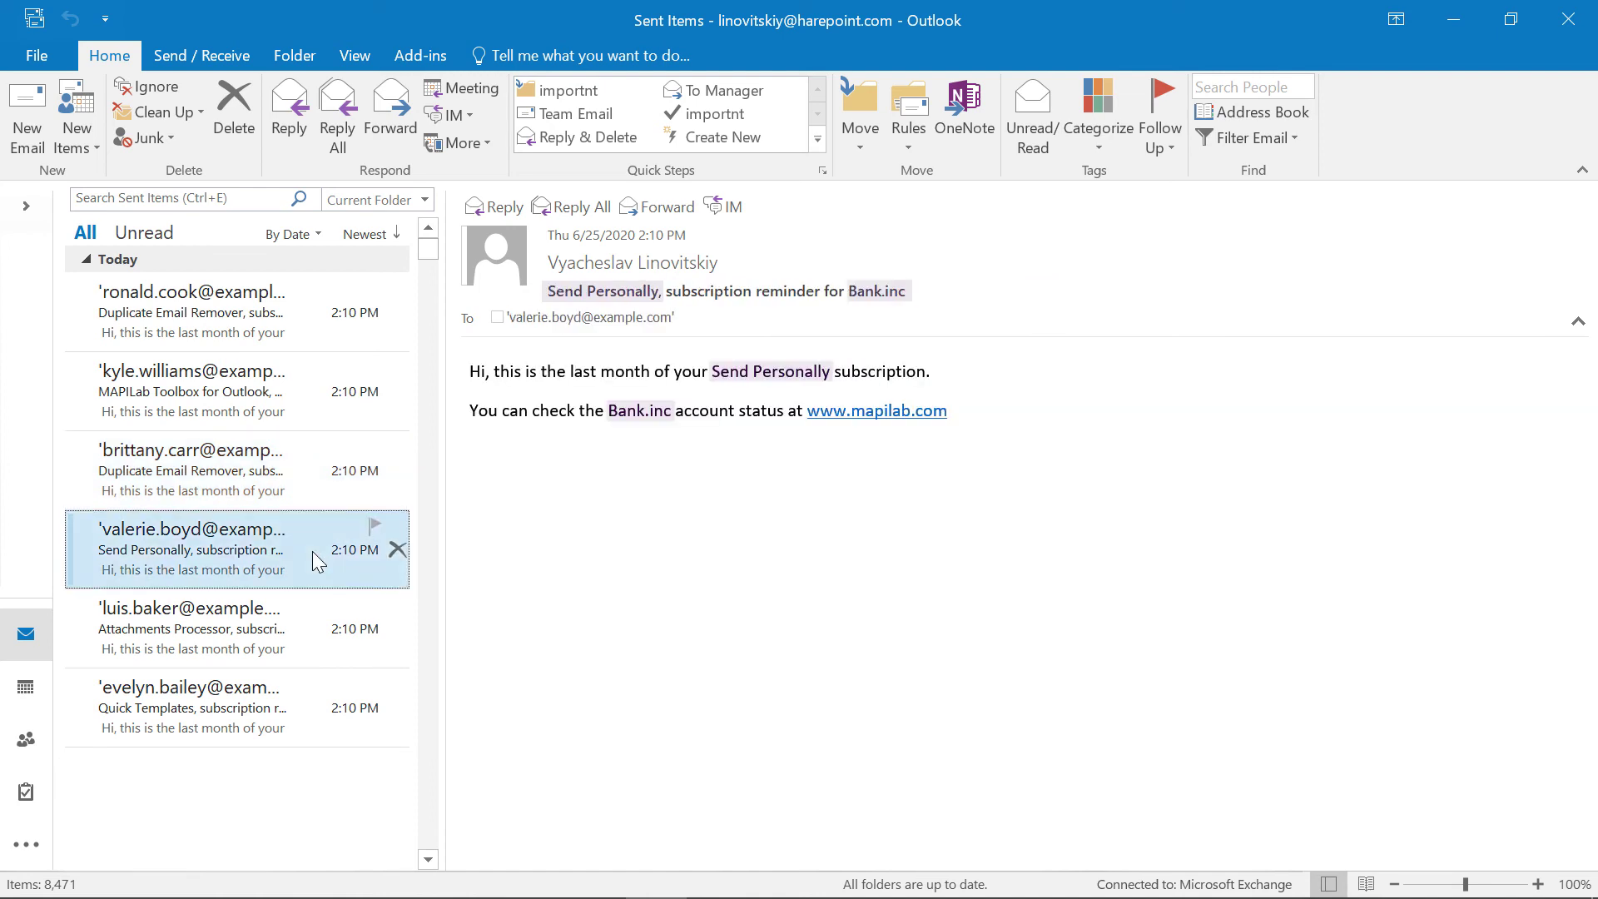